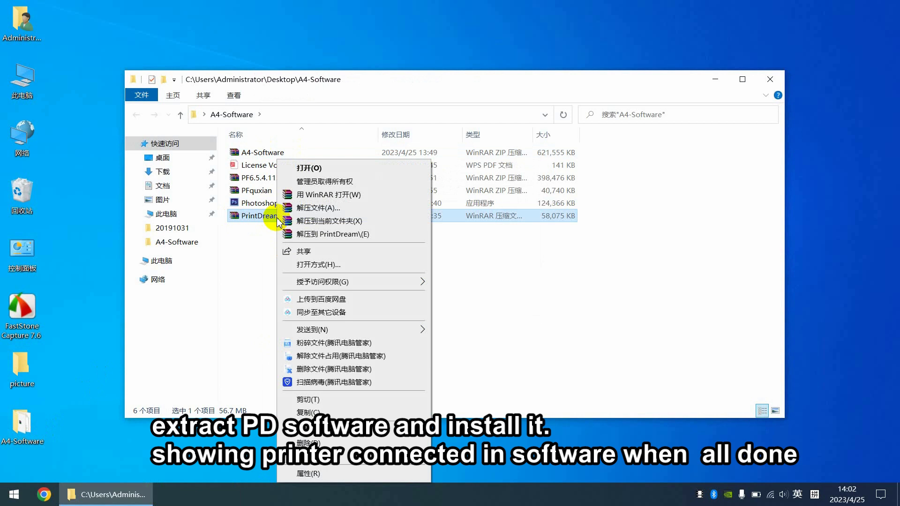
Step: Extract the PrintDream package here and start its installer in English
{"action": "left_click", "coordinate": [323, 220]}
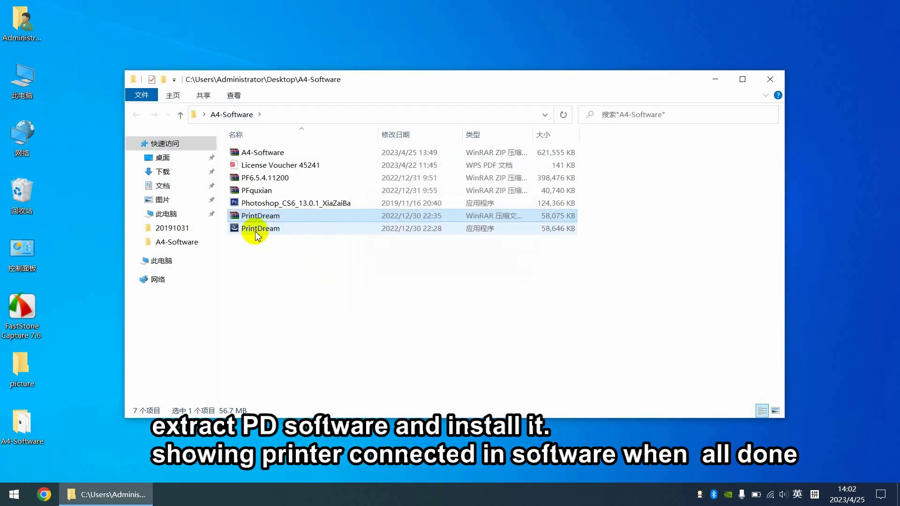
{"action": "left_click", "coordinate": [256, 234]}
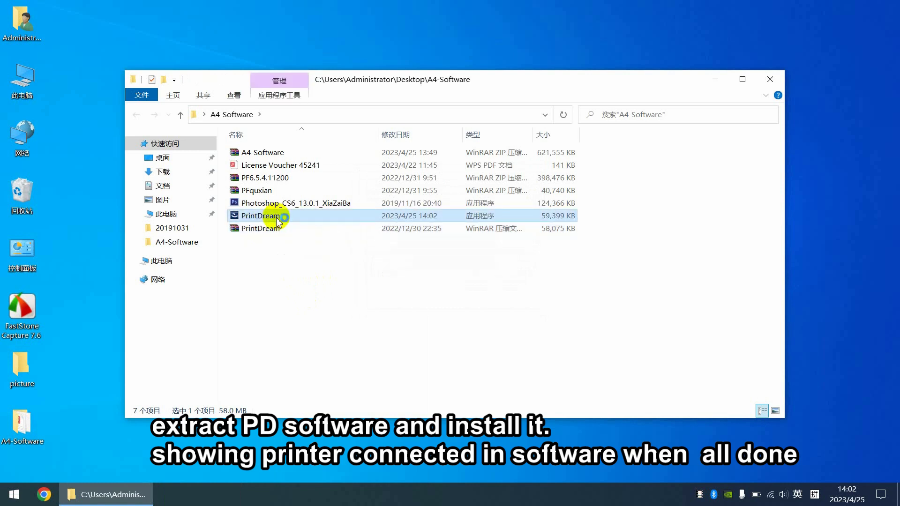
{"action": "left_click", "coordinate": [719, 81]}
{"action": "left_click", "coordinate": [549, 254]}
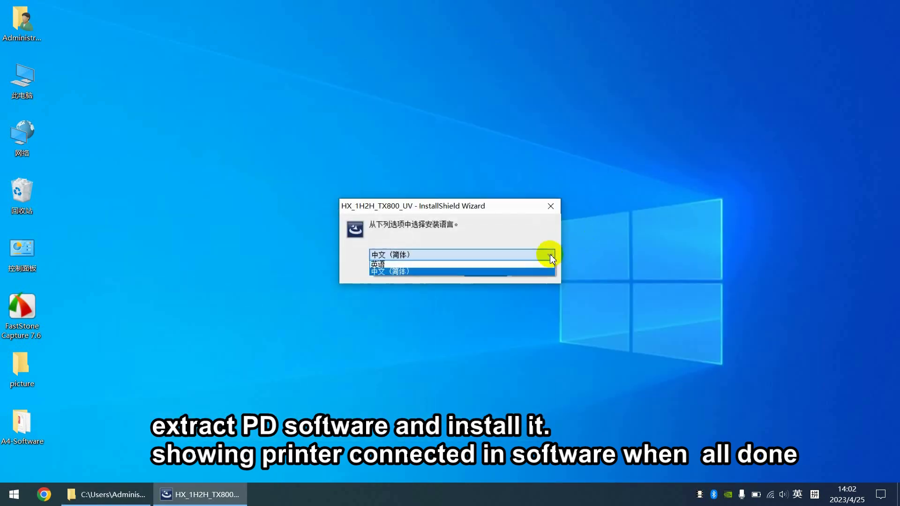
{"action": "left_click", "coordinate": [485, 265]}
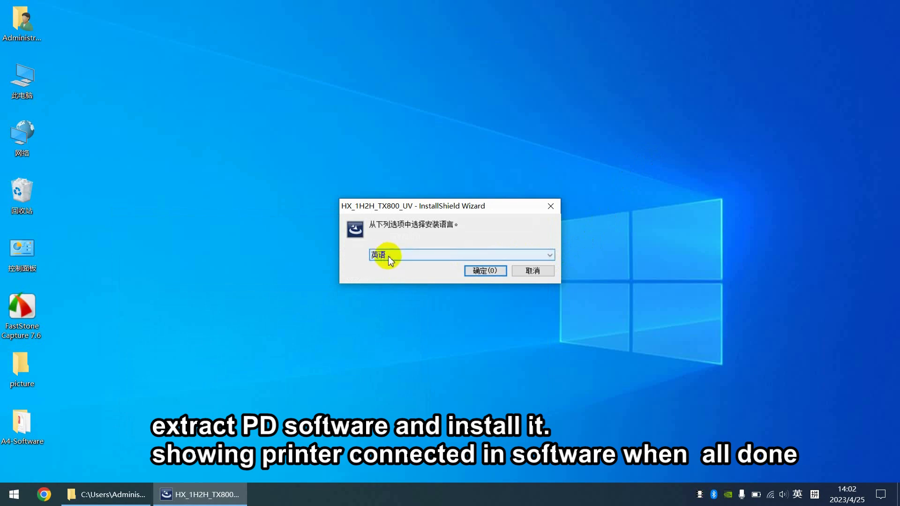
{"action": "left_click", "coordinate": [482, 270]}
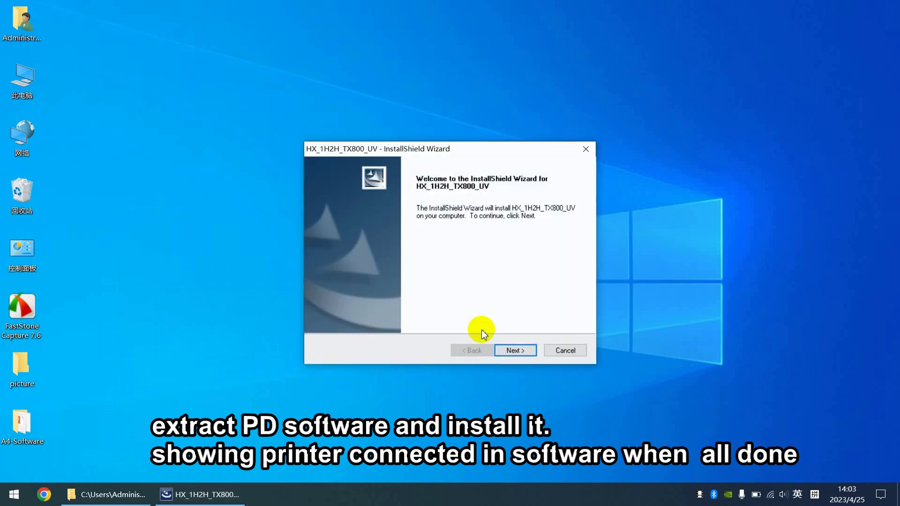
Step: Install HX_1H2H_TX800_UV to D:\Program Files, keeping the print head feature
{"action": "left_click", "coordinate": [508, 352]}
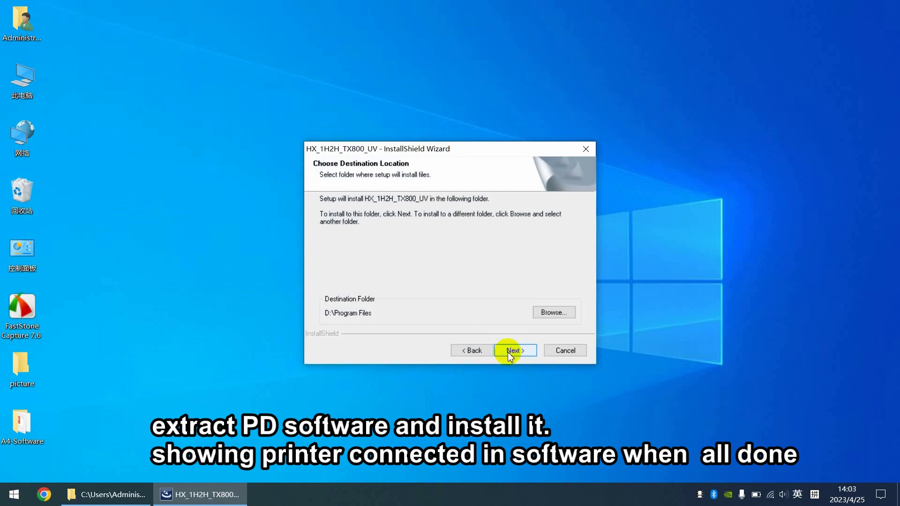
{"action": "left_click", "coordinate": [508, 353]}
{"action": "left_click", "coordinate": [507, 352]}
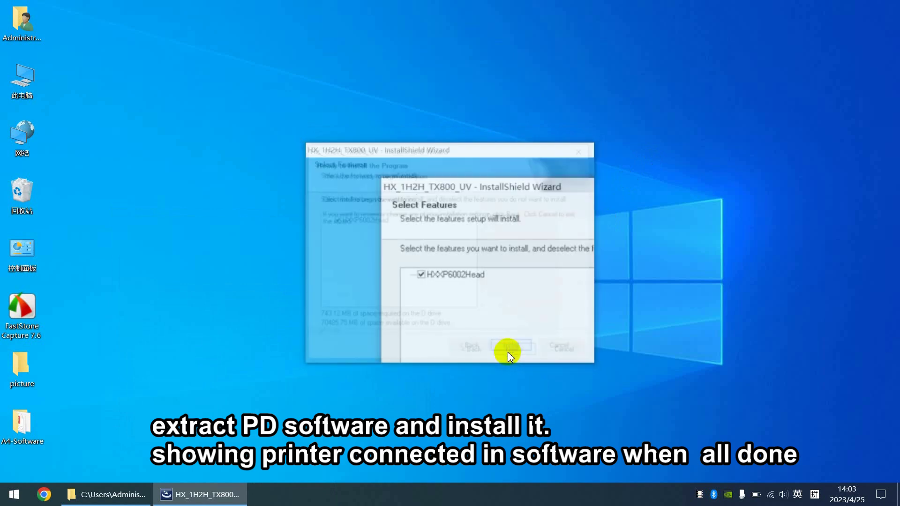
{"action": "left_click", "coordinate": [510, 356]}
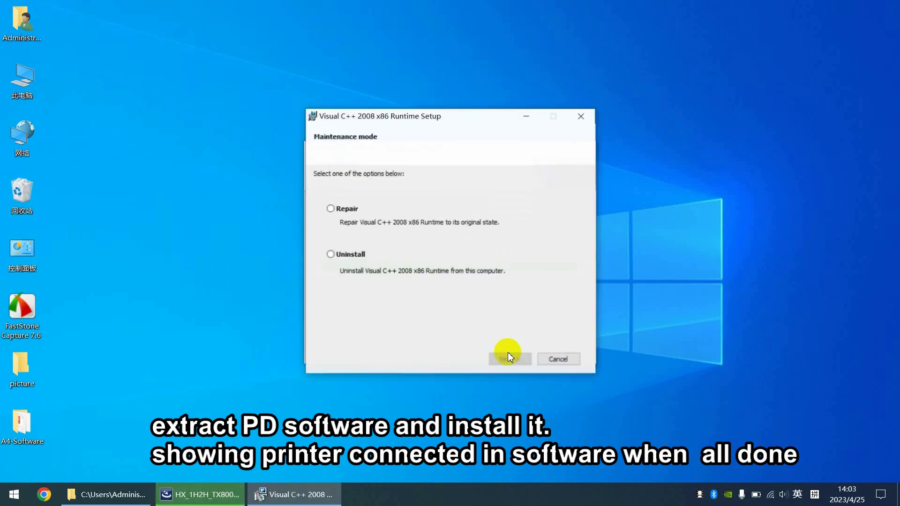
Step: Repair the Visual C++ 2008 x86 Runtime
{"action": "left_click", "coordinate": [333, 207]}
{"action": "left_click", "coordinate": [510, 359]}
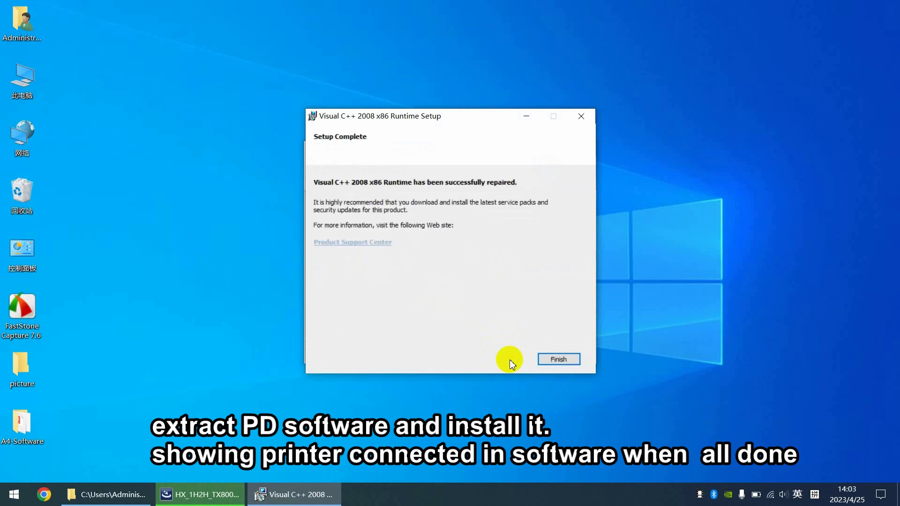
{"action": "left_click", "coordinate": [554, 359]}
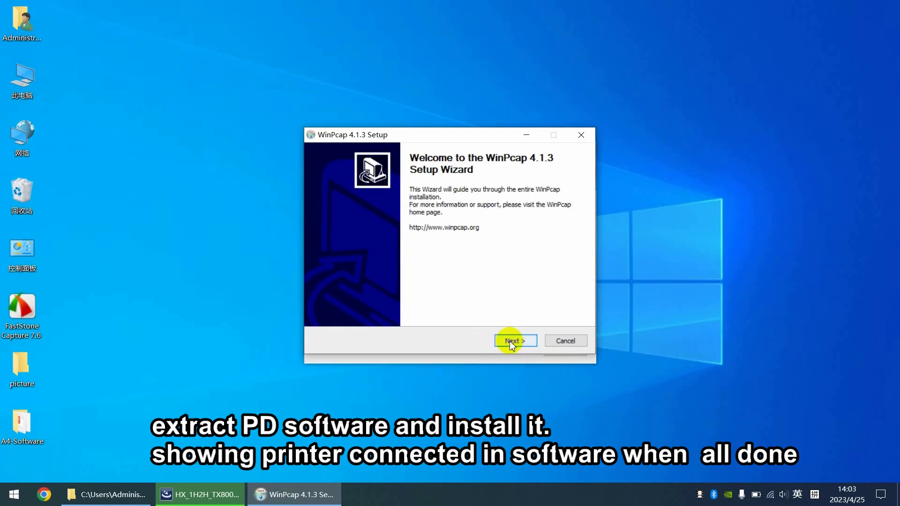
Step: Install WinPcap 4.1.3 with its licence accepted and boot-time driver start
{"action": "left_click", "coordinate": [510, 341]}
{"action": "left_click", "coordinate": [515, 342]}
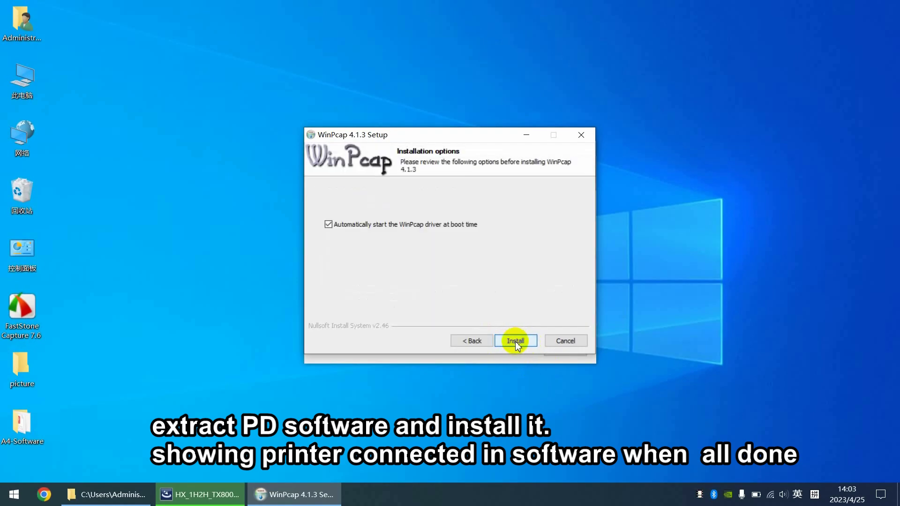
{"action": "left_click", "coordinate": [514, 340]}
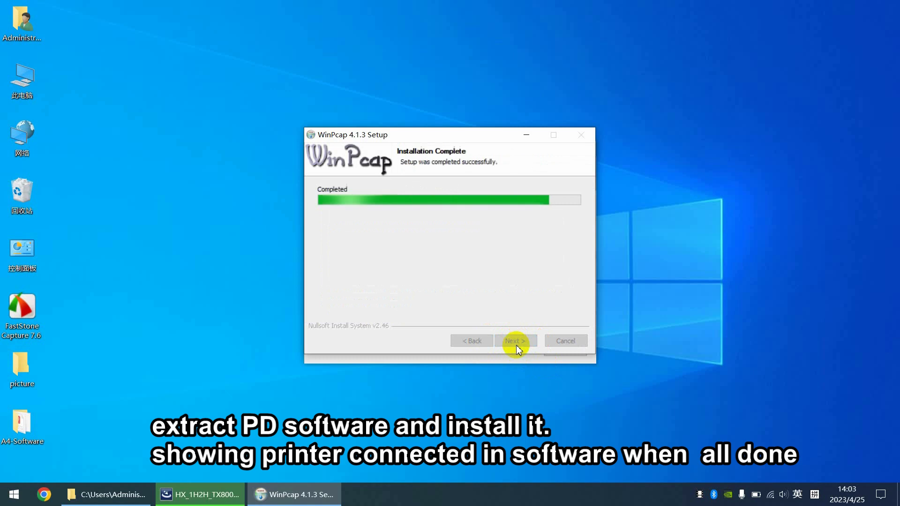
{"action": "left_click", "coordinate": [516, 341]}
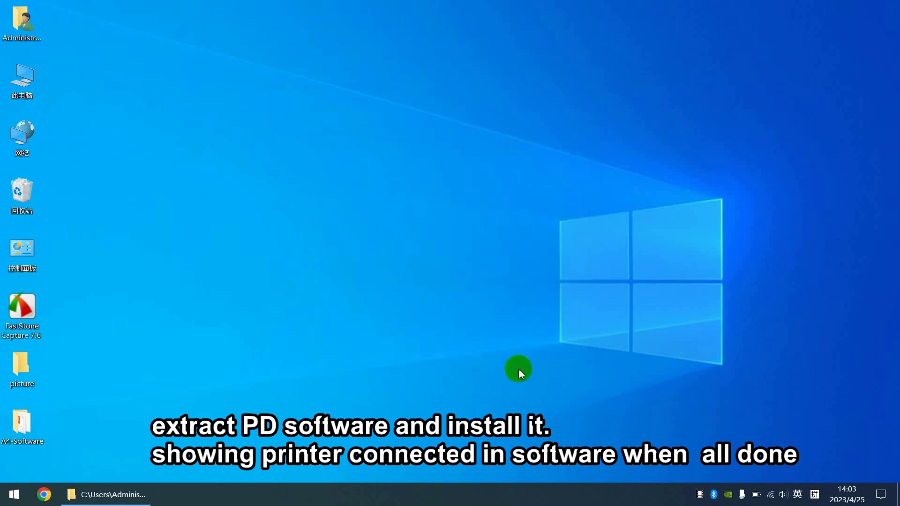
{"action": "double_click", "coordinate": [27, 75]}
Step: Move the PrintDream shortcut to the top row, launch it, and confirm Printer:Connected
{"action": "left_click_drag", "start_coordinate": [25, 84], "coordinate": [88, 37]}
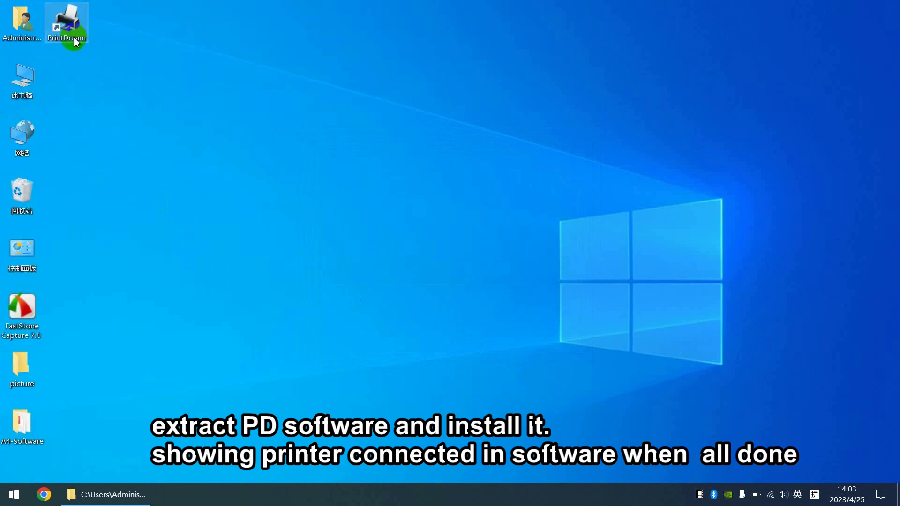
{"action": "left_click", "coordinate": [73, 57]}
{"action": "left_click", "coordinate": [64, 26]}
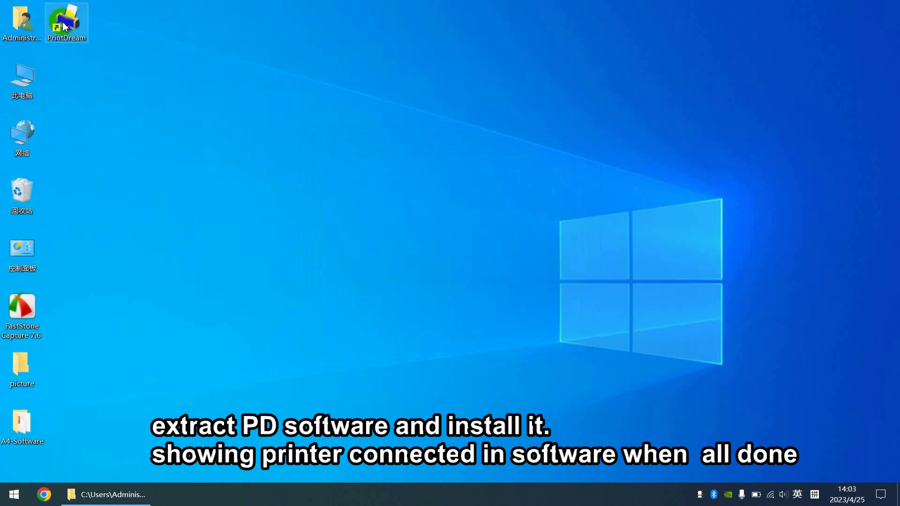
{"action": "left_click", "coordinate": [122, 62]}
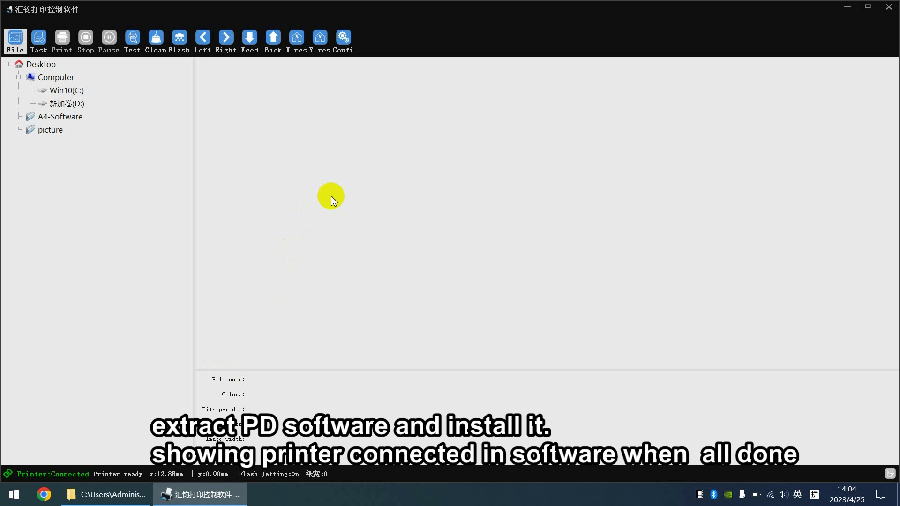
{"action": "left_click", "coordinate": [847, 6]}
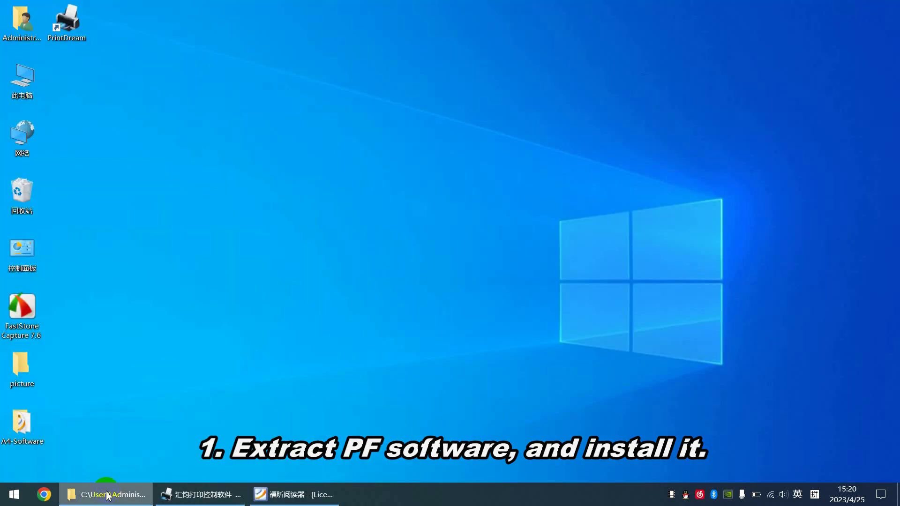
Step: Launch the PF6.5.4.11200 PrintFactory installer from the A4-Software folder
{"action": "left_click", "coordinate": [104, 493]}
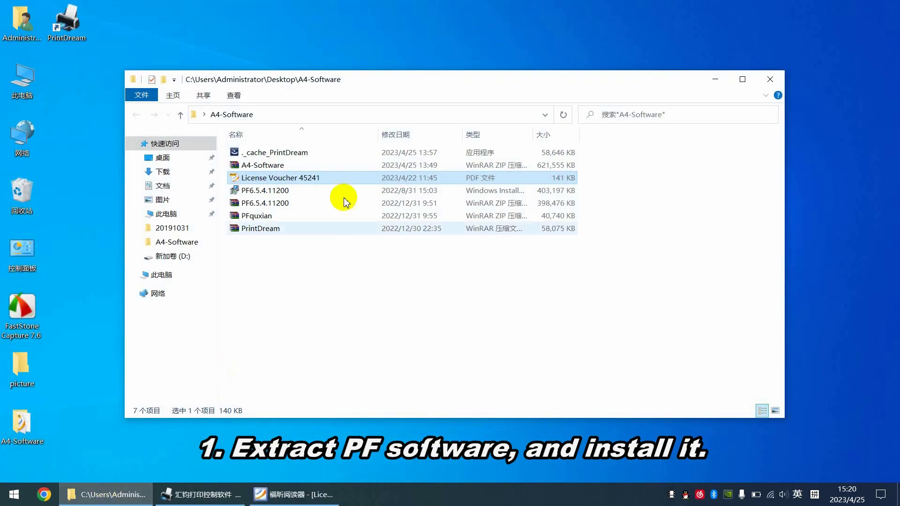
{"action": "left_click", "coordinate": [270, 192]}
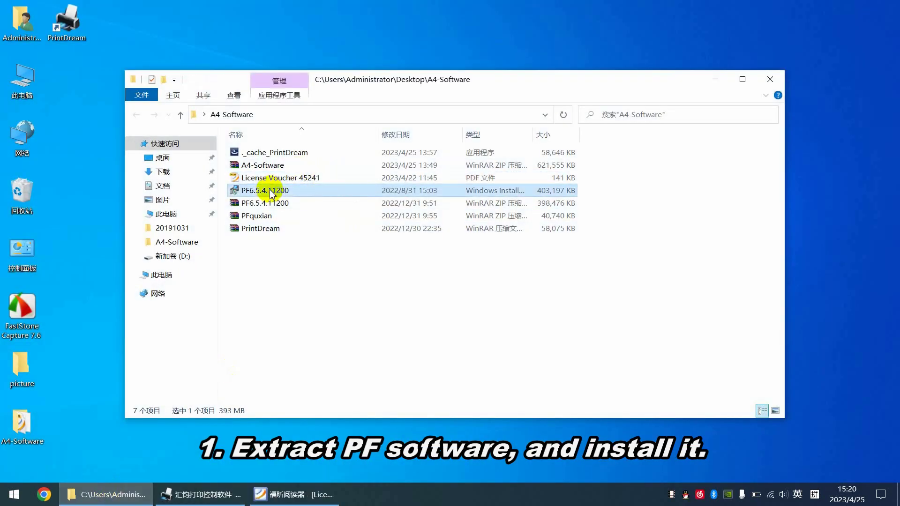
{"action": "double_click", "coordinate": [271, 192]}
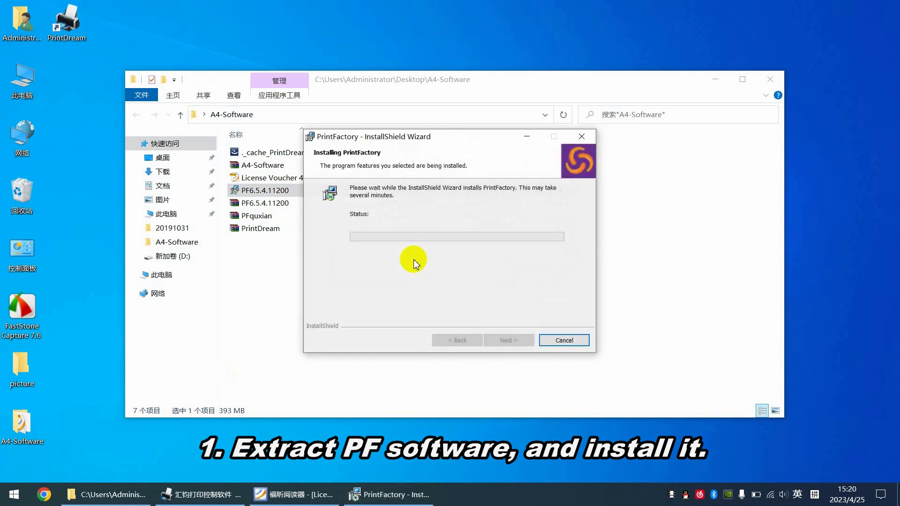
{"action": "left_click", "coordinate": [716, 80]}
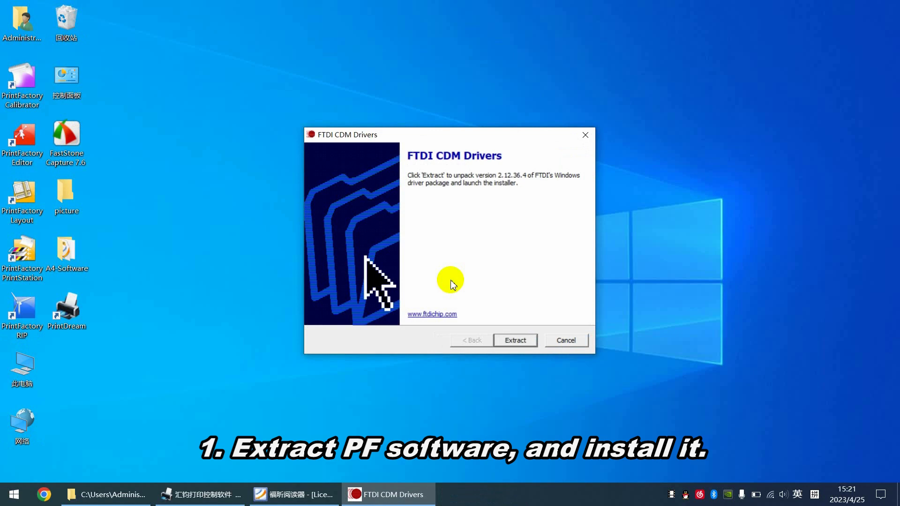
Step: Extract the FTDI CDM Drivers, accept their licence, and complete the driver installation
{"action": "left_click", "coordinate": [515, 341]}
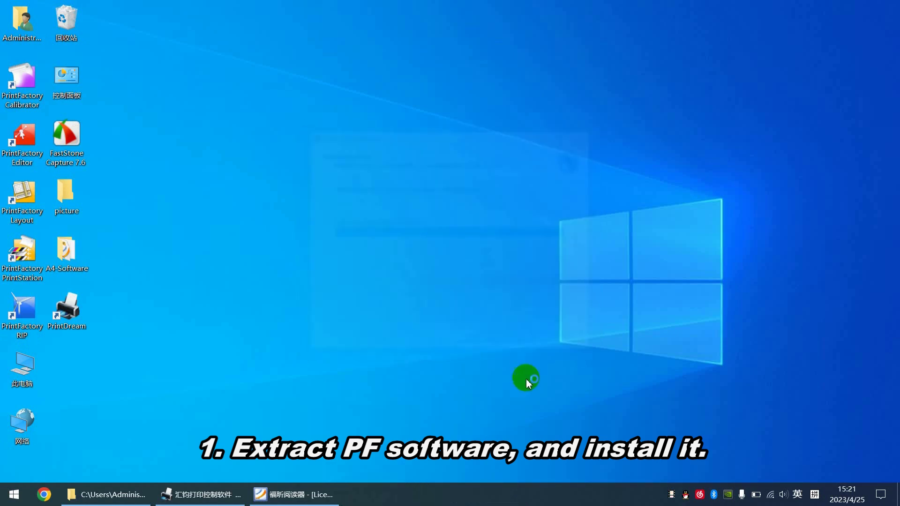
{"action": "left_click", "coordinate": [260, 263]}
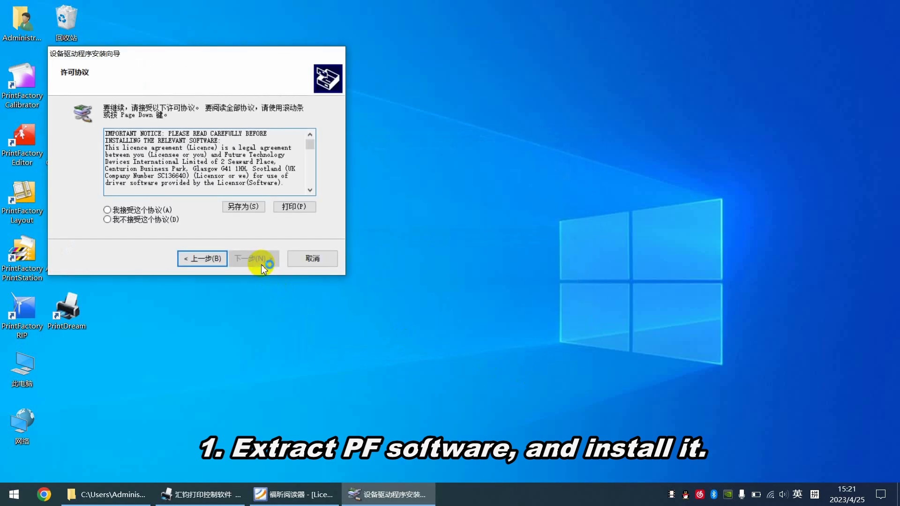
{"action": "left_click", "coordinate": [139, 214]}
{"action": "left_click", "coordinate": [262, 260]}
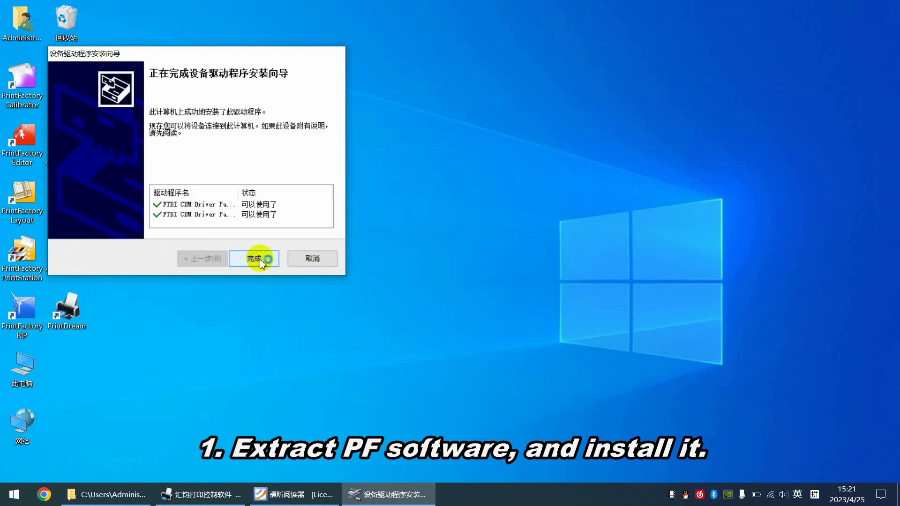
{"action": "left_click", "coordinate": [260, 259]}
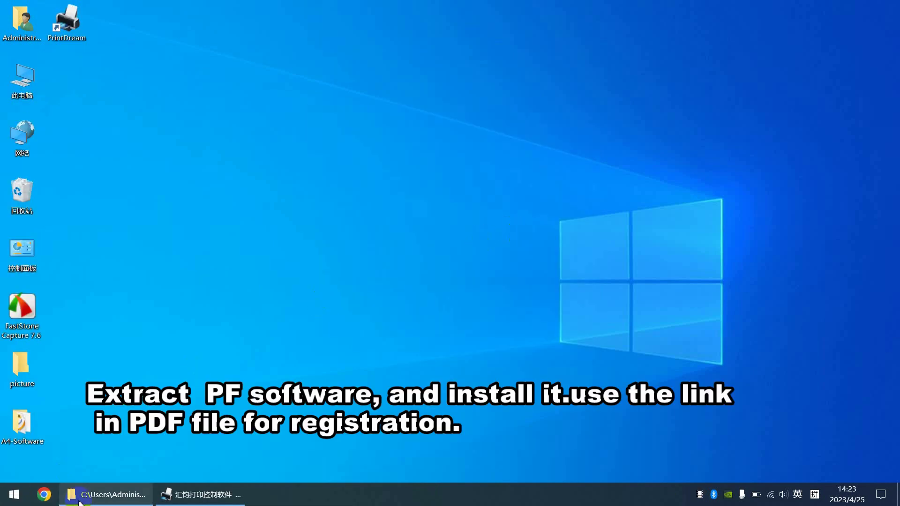
Step: Extract the PF6.5.4.11200 archive in A4-Software and run the extracted PrintFactory installer
{"action": "left_click", "coordinate": [82, 501]}
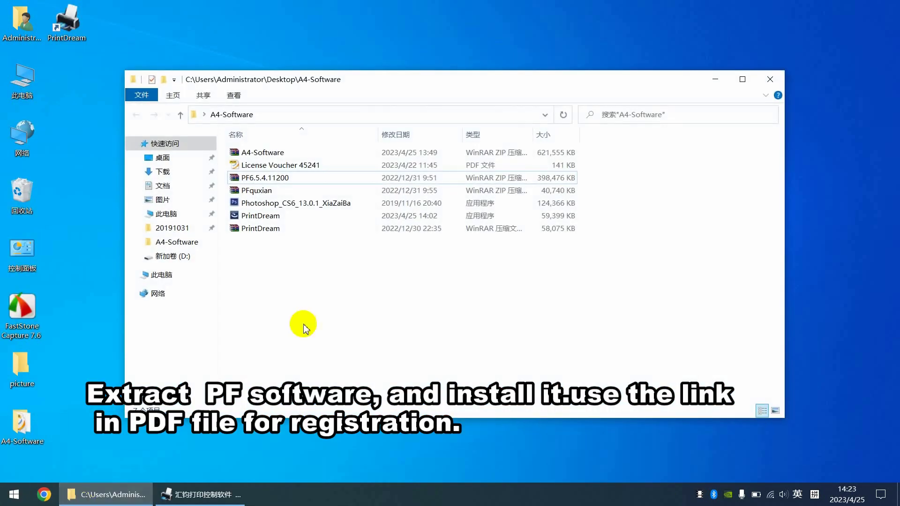
{"action": "right_click", "coordinate": [270, 180]}
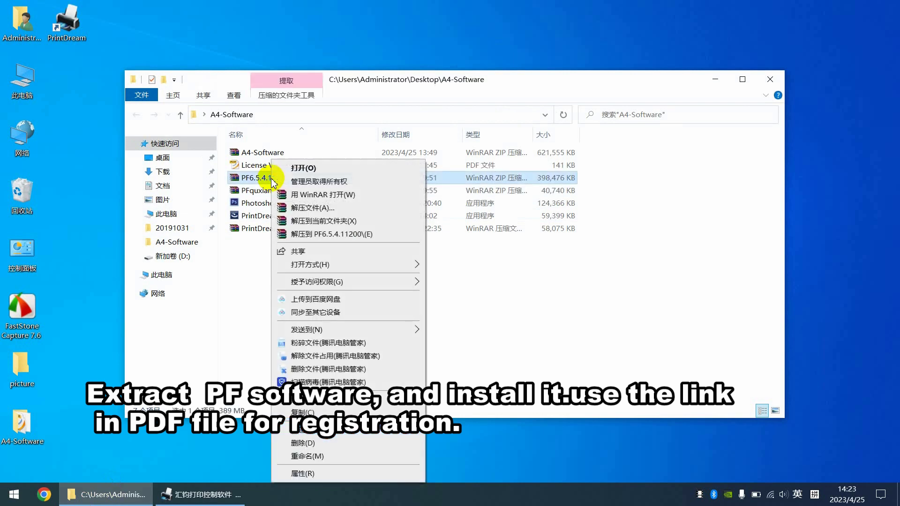
{"action": "left_click", "coordinate": [322, 221]}
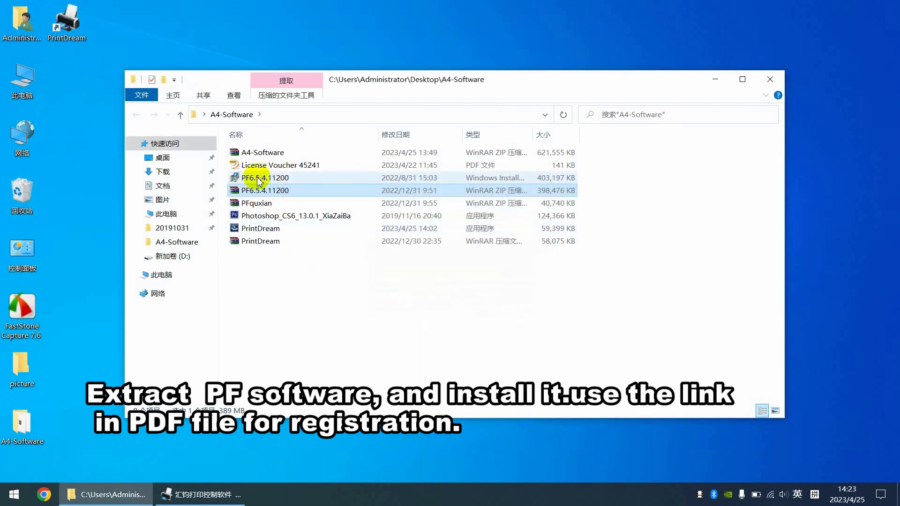
{"action": "double_click", "coordinate": [276, 180]}
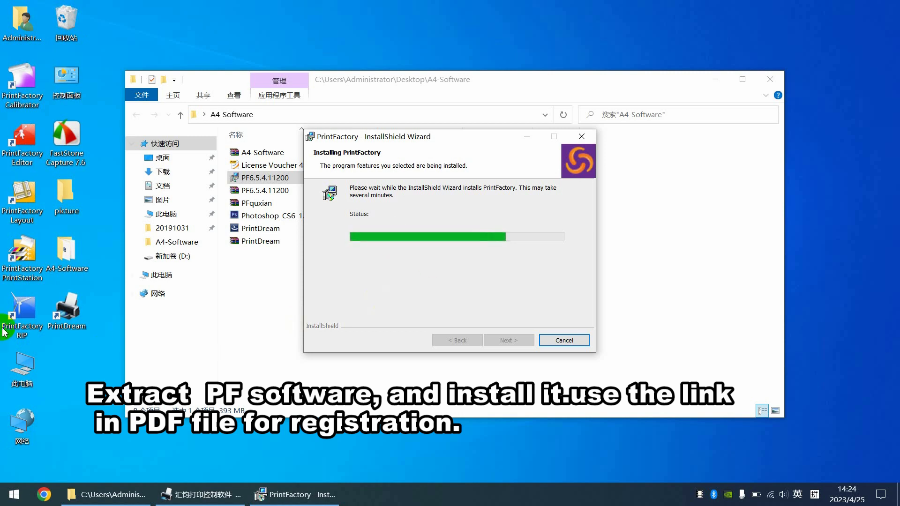
{"action": "left_click", "coordinate": [29, 313]}
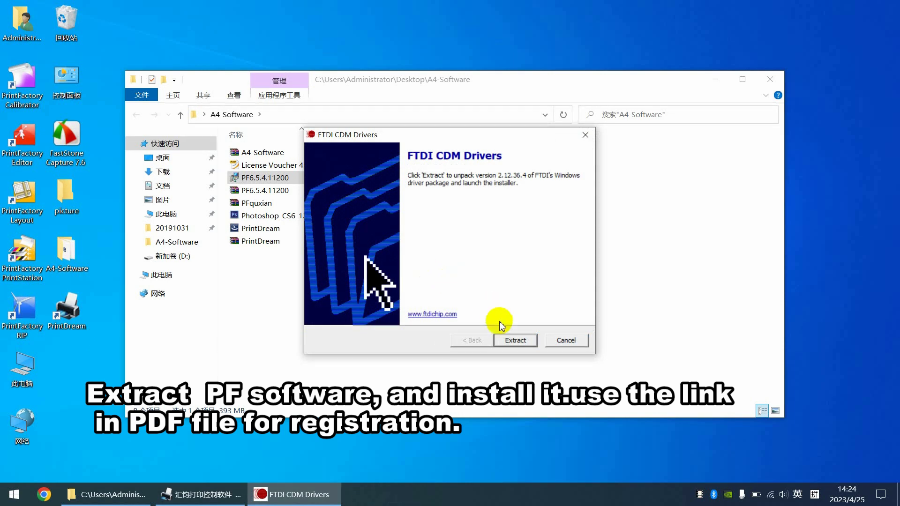
Step: Unpack FTDI CDM Drivers 2.12.36.4 and accept the licence in the driver wizard
{"action": "left_click", "coordinate": [515, 340]}
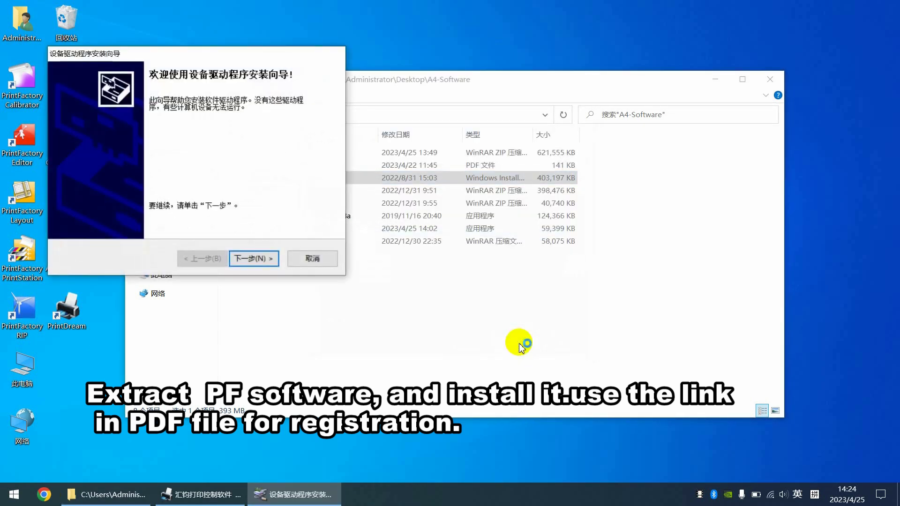
{"action": "left_click", "coordinate": [245, 260]}
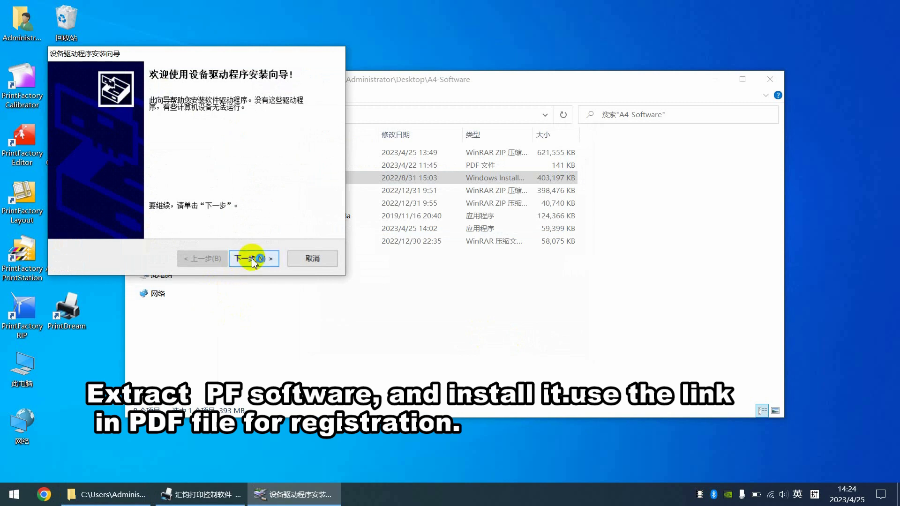
{"action": "left_click", "coordinate": [107, 210]}
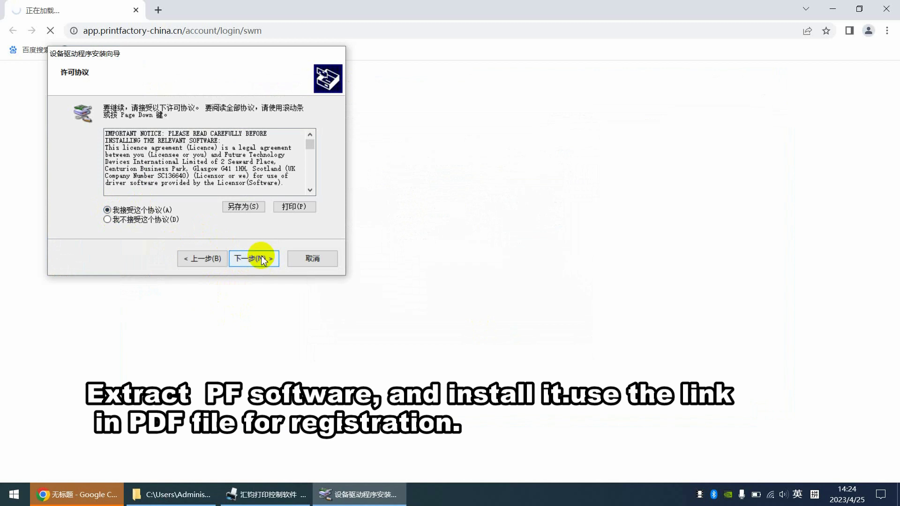
Step: Complete the FTDI driver wizard and close the PrintFactory sign-in page in Chrome
{"action": "left_click", "coordinate": [262, 259]}
{"action": "left_click", "coordinate": [255, 260]}
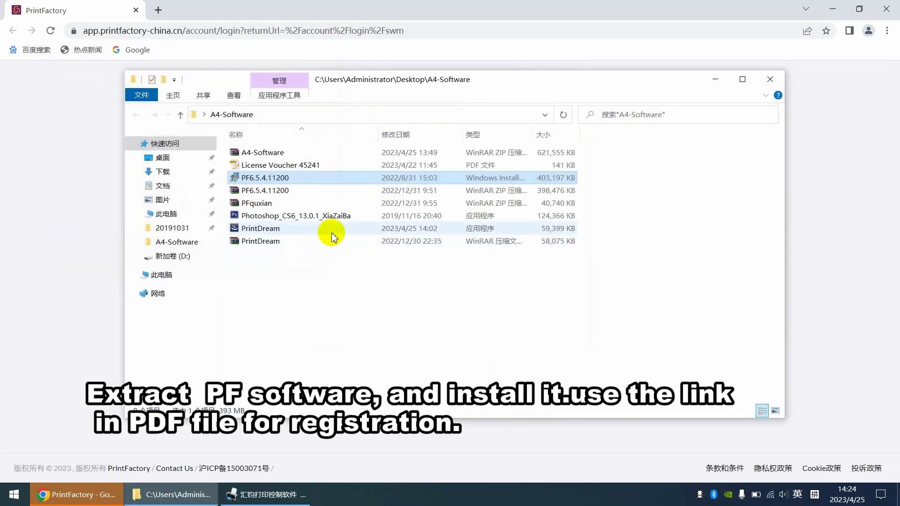
{"action": "left_click", "coordinate": [881, 13]}
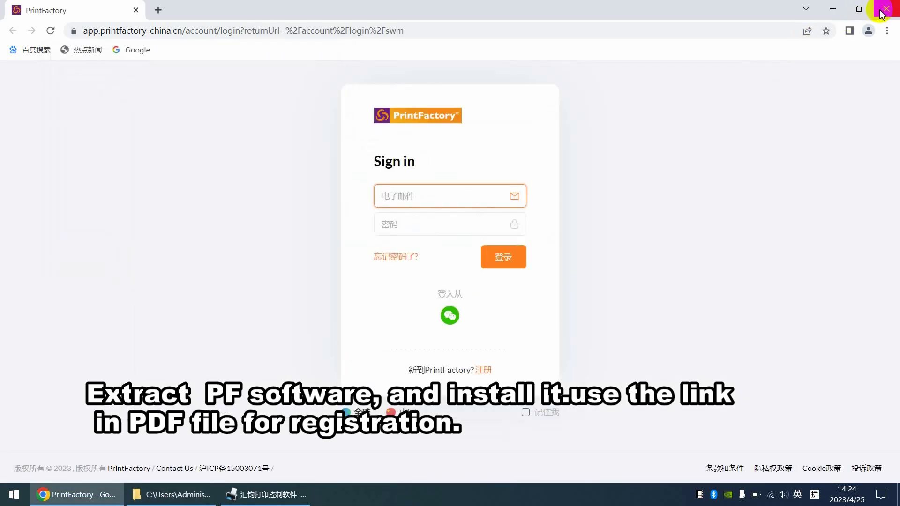
{"action": "left_click", "coordinate": [881, 12]}
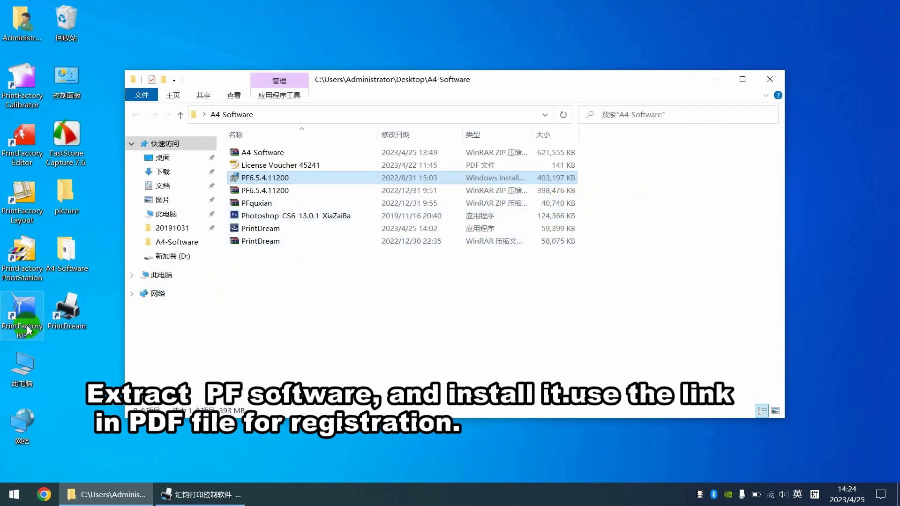
Step: Place the PrintFactory RIP desktop shortcut directly under the PrintDream icon
{"action": "left_click_drag", "start_coordinate": [18, 322], "coordinate": [68, 328]}
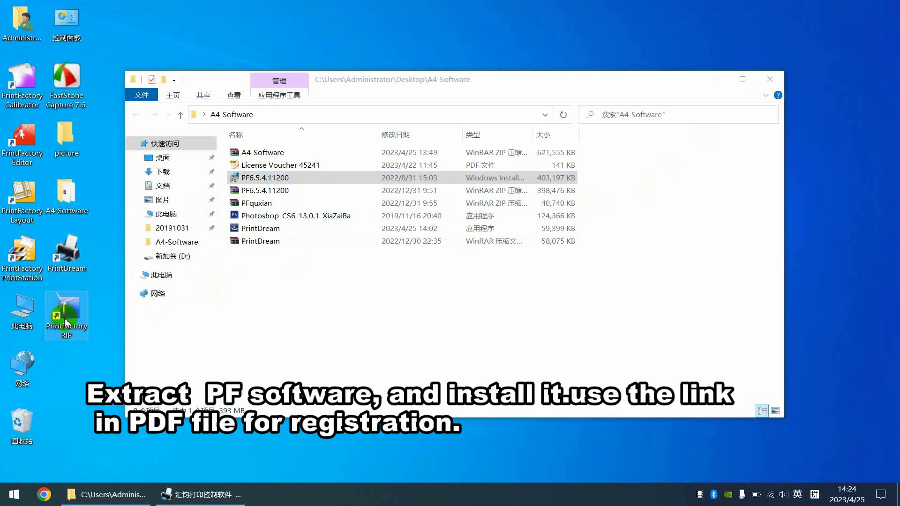
Step: Open License Voucher 45241.pdf and copy its blocked registration URL from the security warning
{"action": "left_click", "coordinate": [252, 167]}
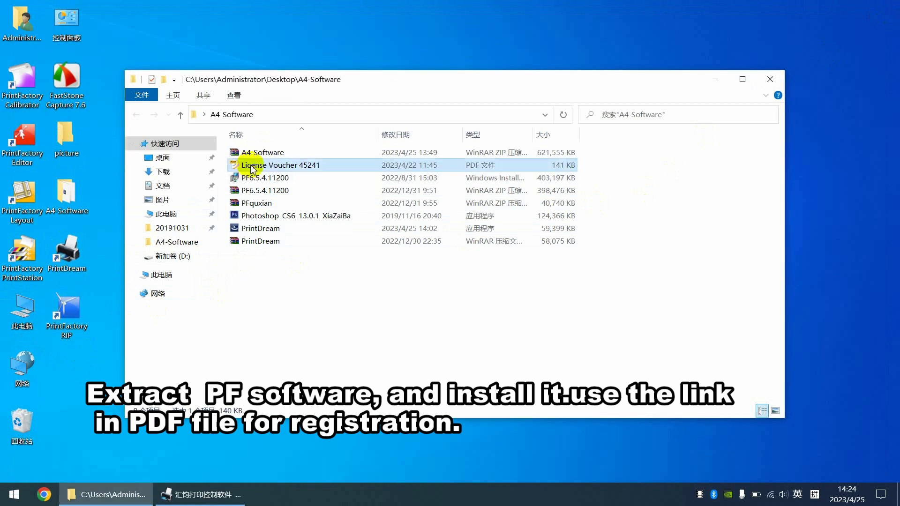
{"action": "double_click", "coordinate": [291, 165]}
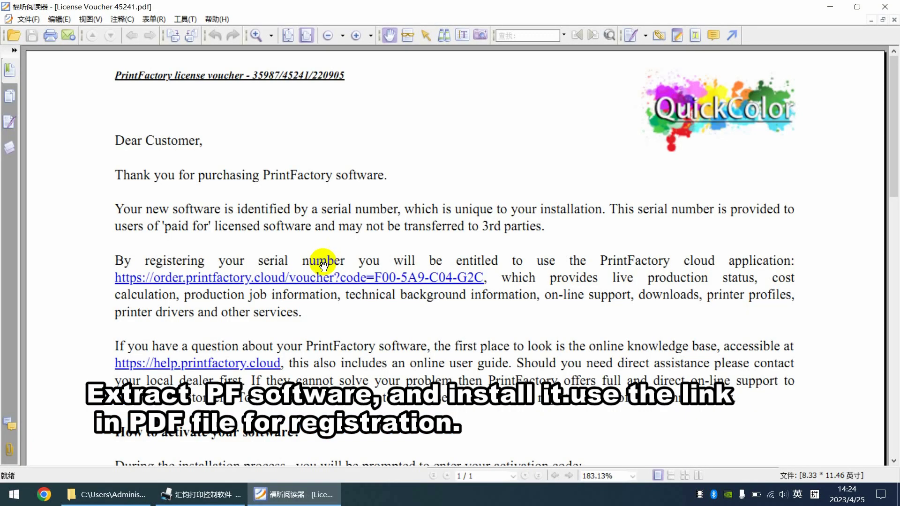
{"action": "left_click", "coordinate": [459, 279]}
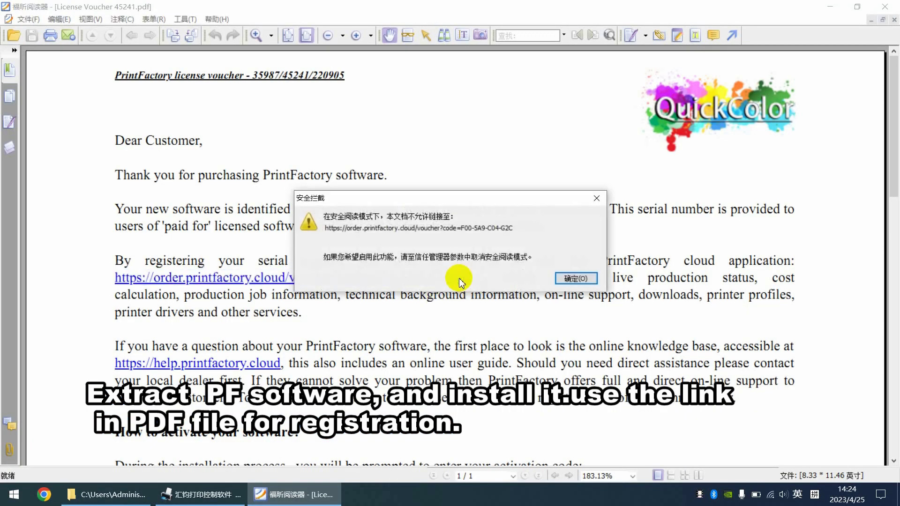
{"action": "left_click_drag", "start_coordinate": [514, 228], "coordinate": [323, 237]}
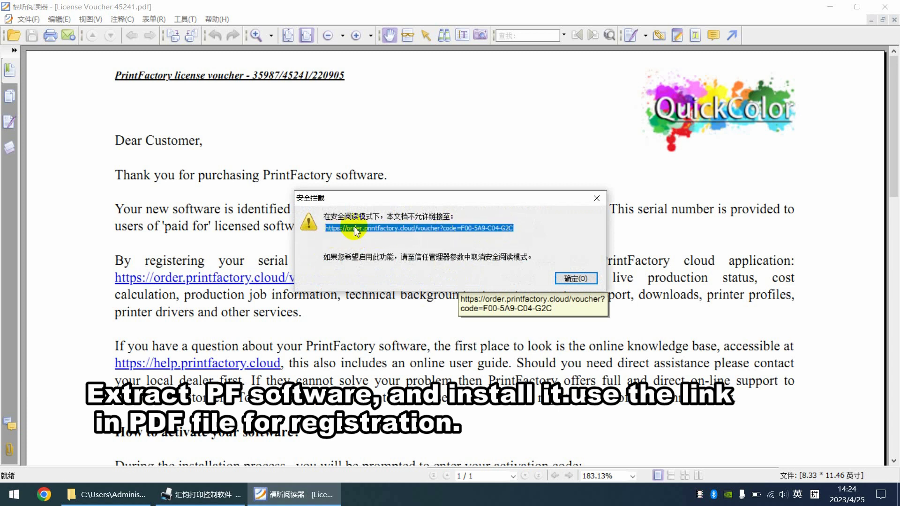
{"action": "right_click", "coordinate": [356, 231]}
{"action": "left_click", "coordinate": [412, 263]}
{"action": "left_click", "coordinate": [577, 279]}
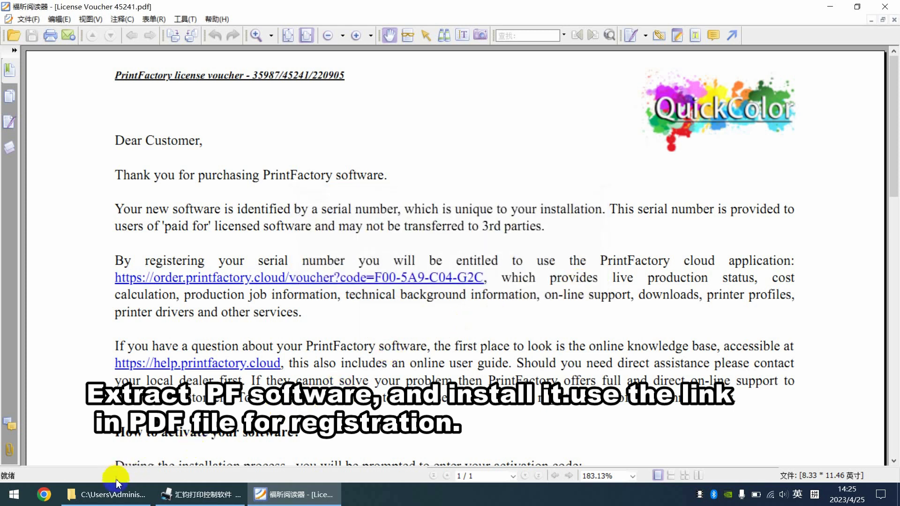
Step: Load the copied PrintFactory voucher redemption link in Chrome
{"action": "left_click", "coordinate": [44, 497]}
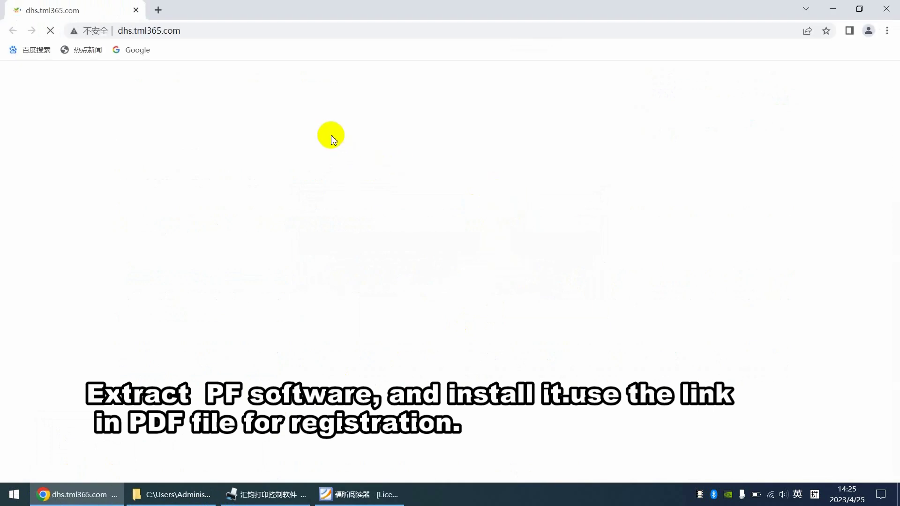
{"action": "left_click", "coordinate": [248, 30]}
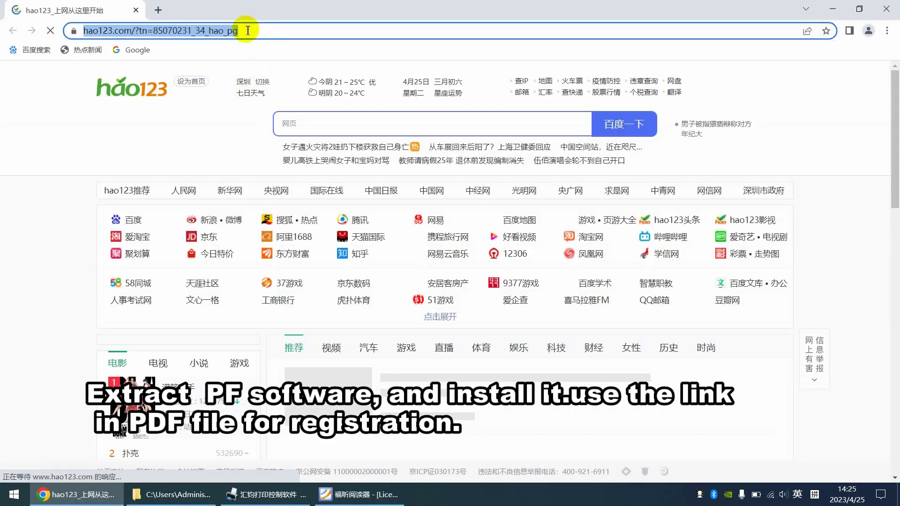
{"action": "key", "text": "ctrl+v"}
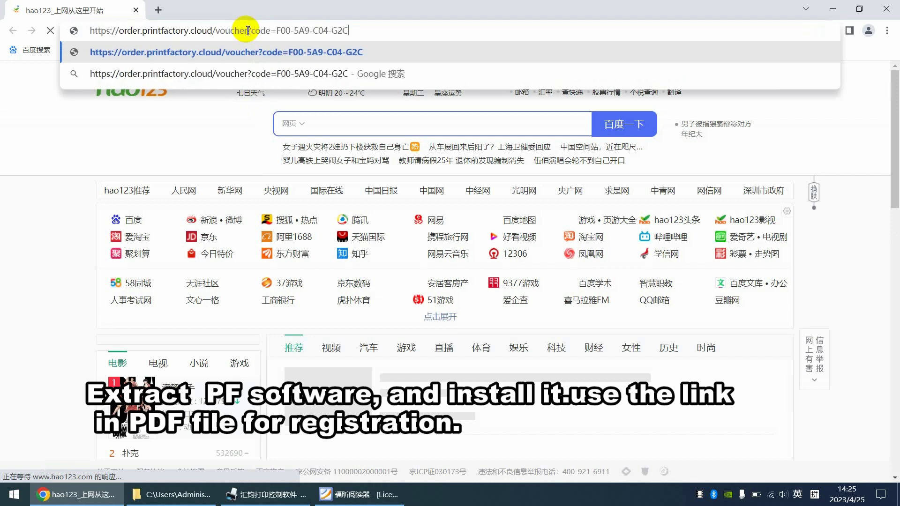
{"action": "key", "text": "Return"}
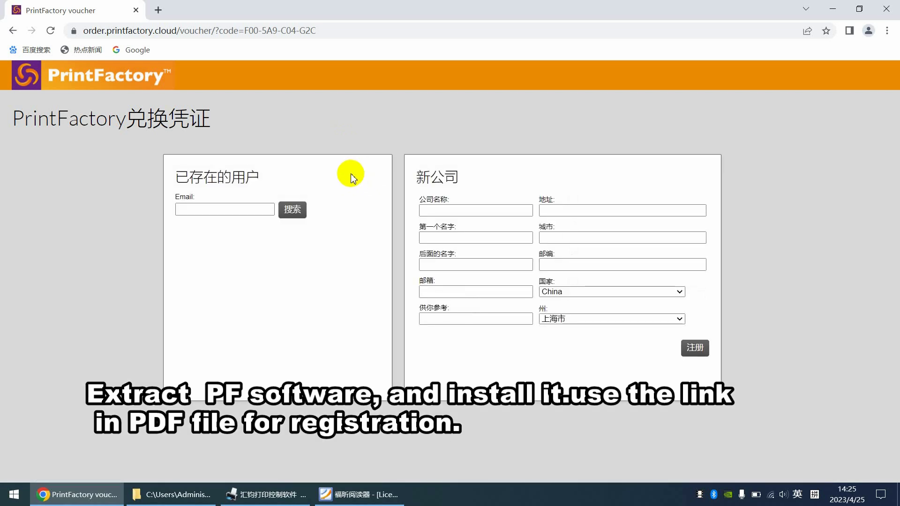
Step: Keep Austria as the country and clear the prefilled e-mail field on the new-company form
{"action": "left_click", "coordinate": [453, 210]}
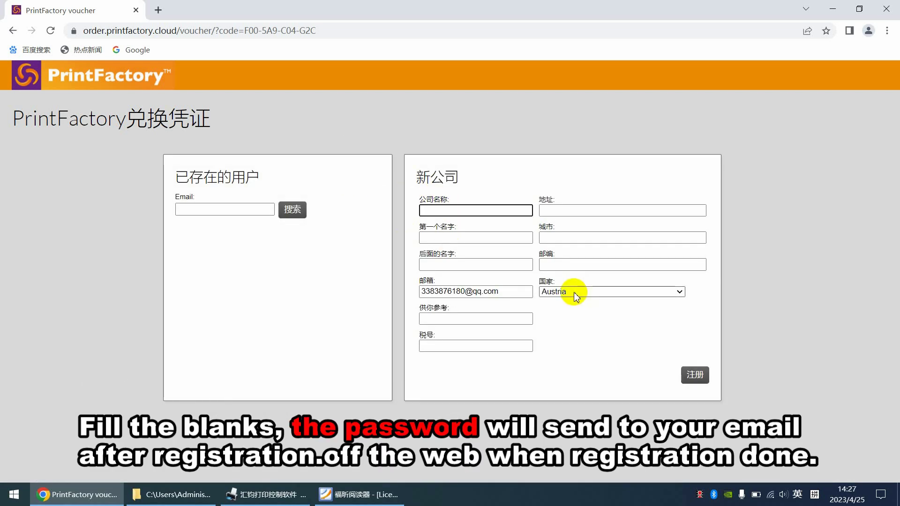
{"action": "left_click", "coordinate": [573, 294]}
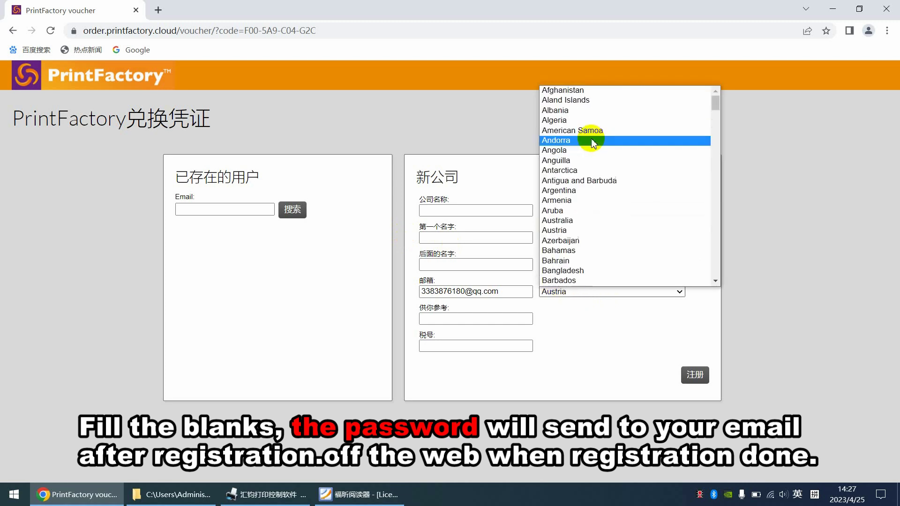
{"action": "scroll", "coordinate": [582, 270], "scroll_direction": "down", "scroll_amount": 20}
{"action": "scroll", "coordinate": [583, 269], "scroll_direction": "up", "scroll_amount": 20}
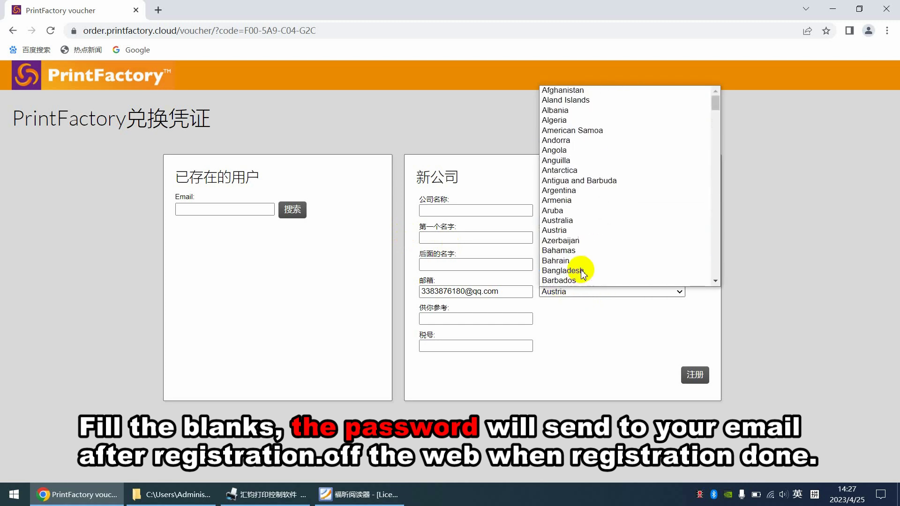
{"action": "left_click", "coordinate": [581, 339]}
{"action": "left_click_drag", "start_coordinate": [516, 292], "coordinate": [358, 297]}
{"action": "key", "text": "BackSpace"}
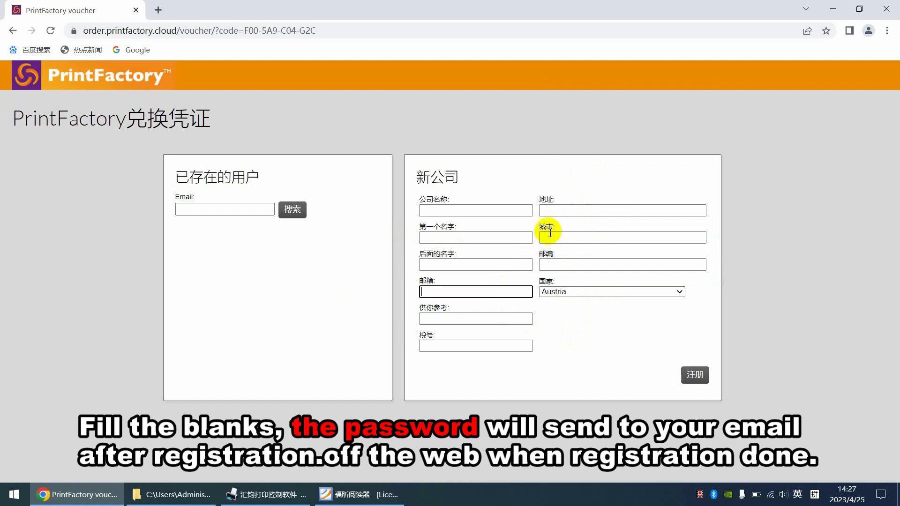
{"action": "left_click", "coordinate": [491, 174]}
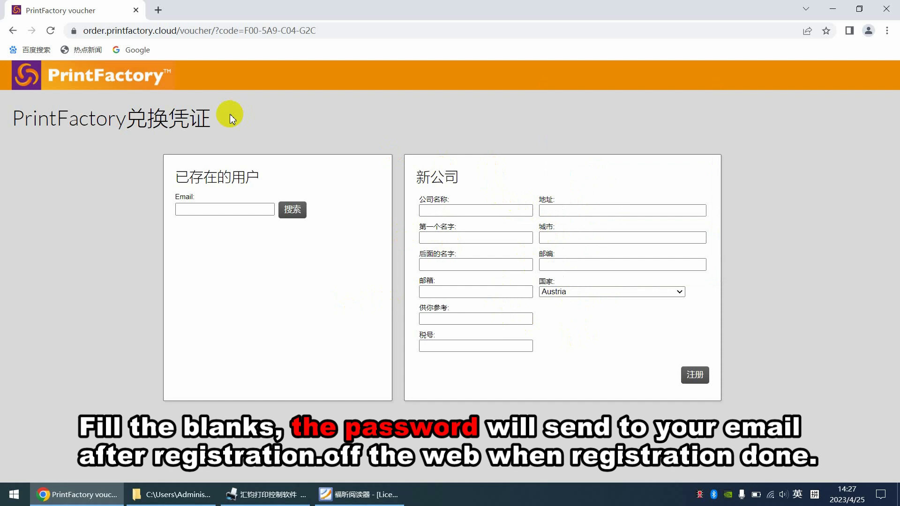
Step: Enter ABC as the company name and type the street address
{"action": "left_click", "coordinate": [455, 211]}
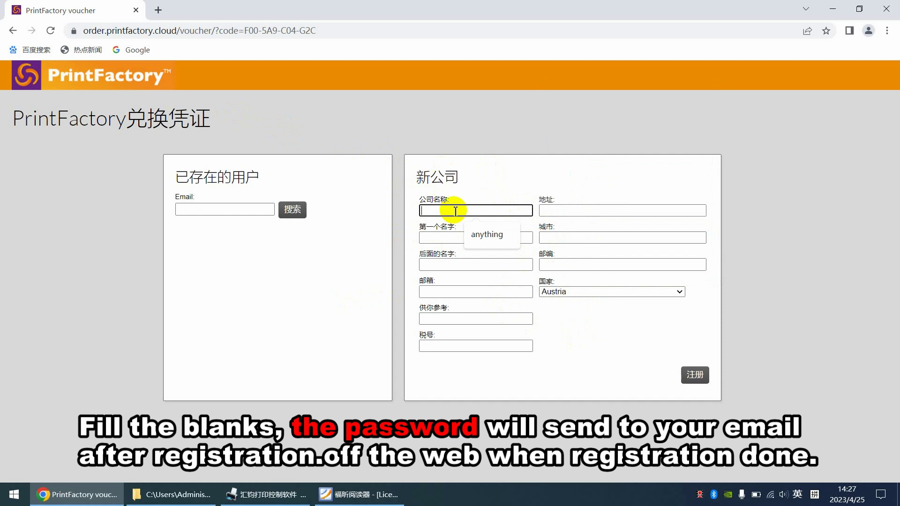
{"action": "type", "text": "ABC"}
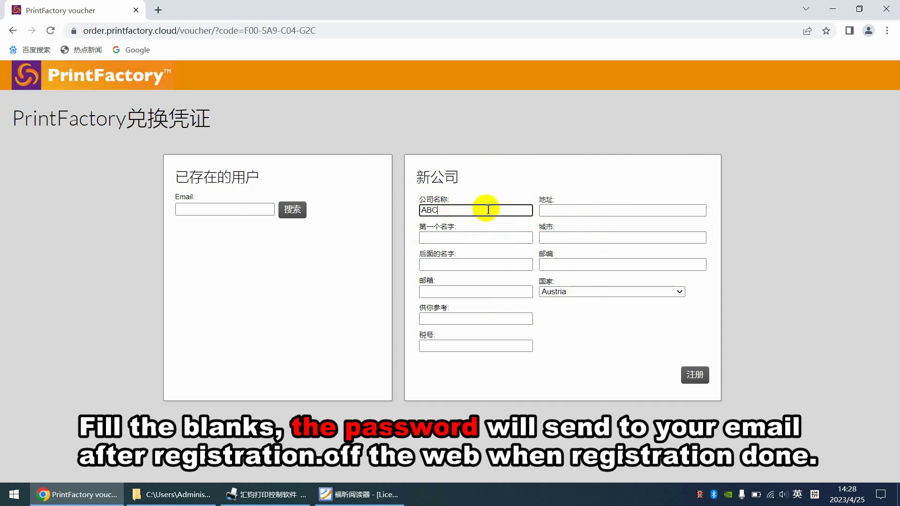
{"action": "left_click", "coordinate": [577, 212]}
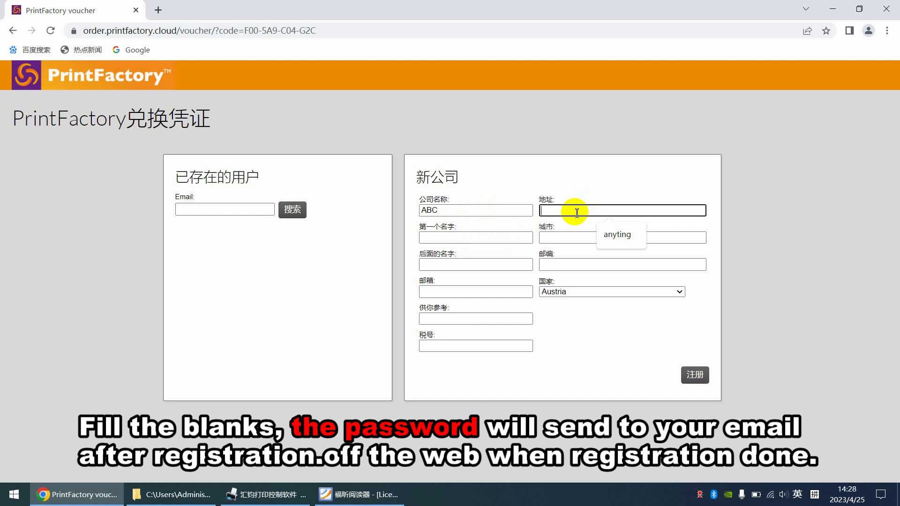
{"action": "key", "text": "shift"}
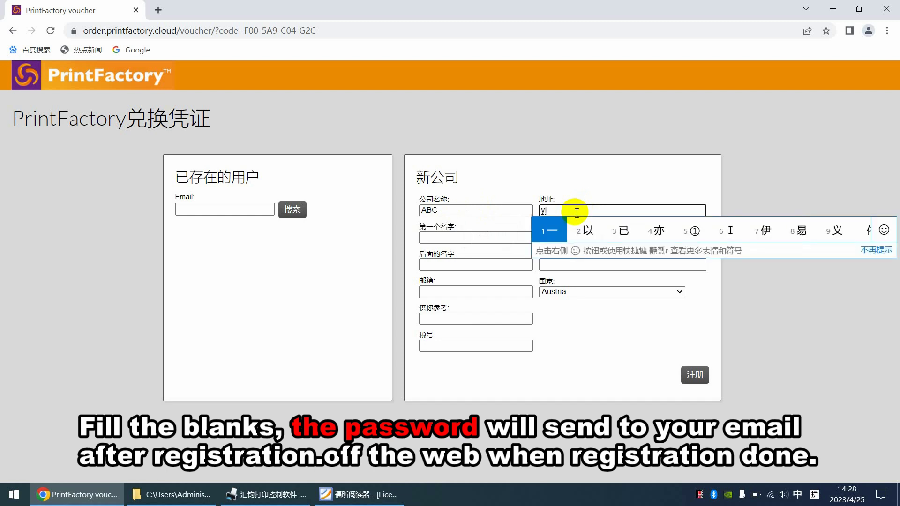
{"action": "key", "text": "shift"}
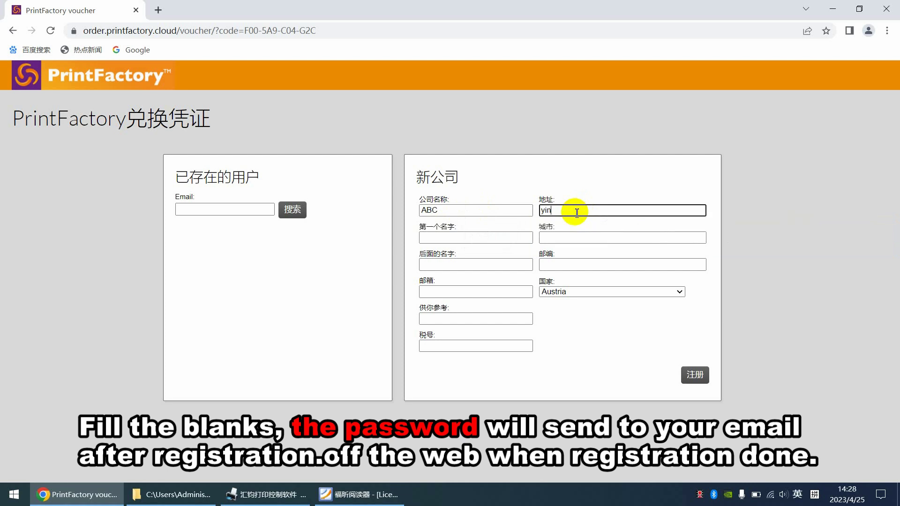
Step: Fill in the contact's first name, last name, city and postcode
{"action": "left_click", "coordinate": [487, 235]}
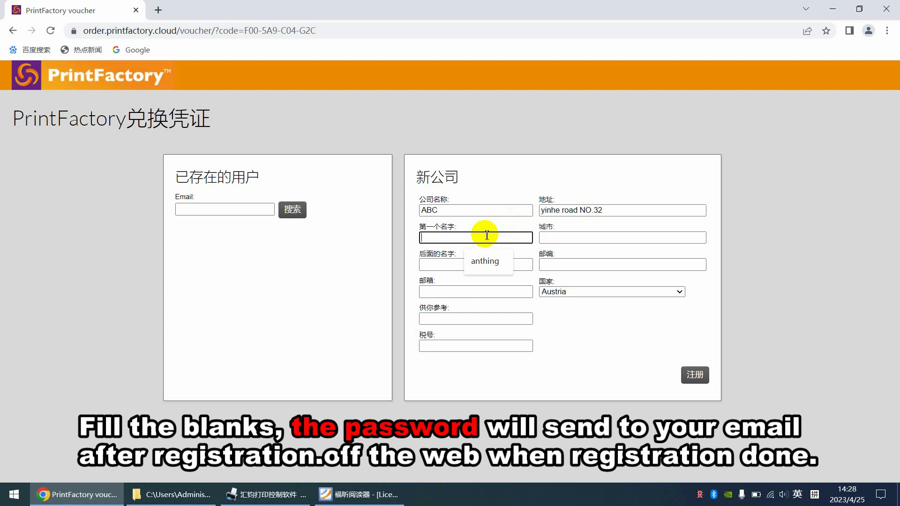
{"action": "type", "text": "any"}
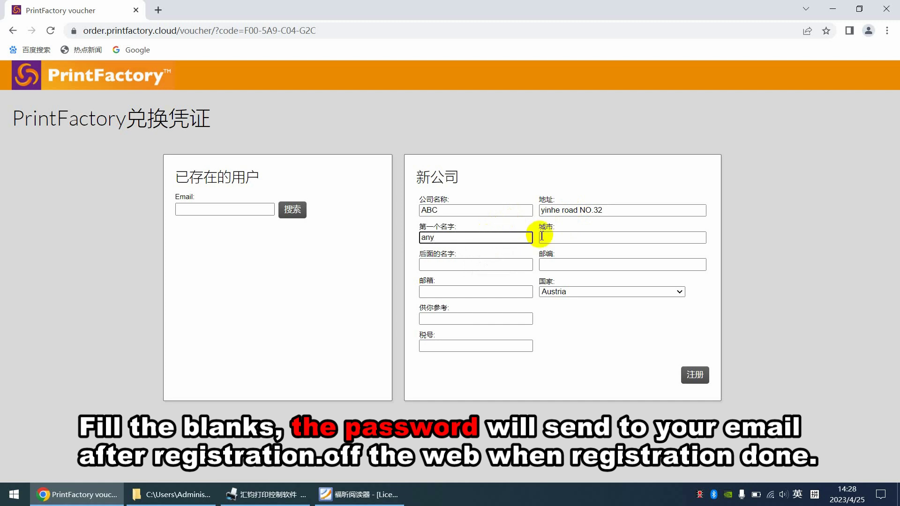
{"action": "left_click", "coordinate": [550, 238]}
{"action": "type", "text": "she"}
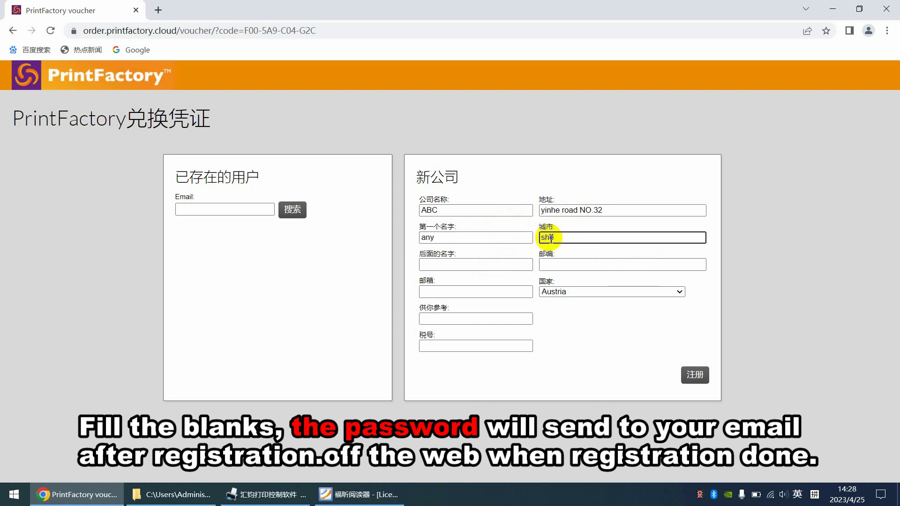
{"action": "type", "text": "nzhen"}
{"action": "left_click", "coordinate": [470, 264]}
{"action": "type", "text": "any"}
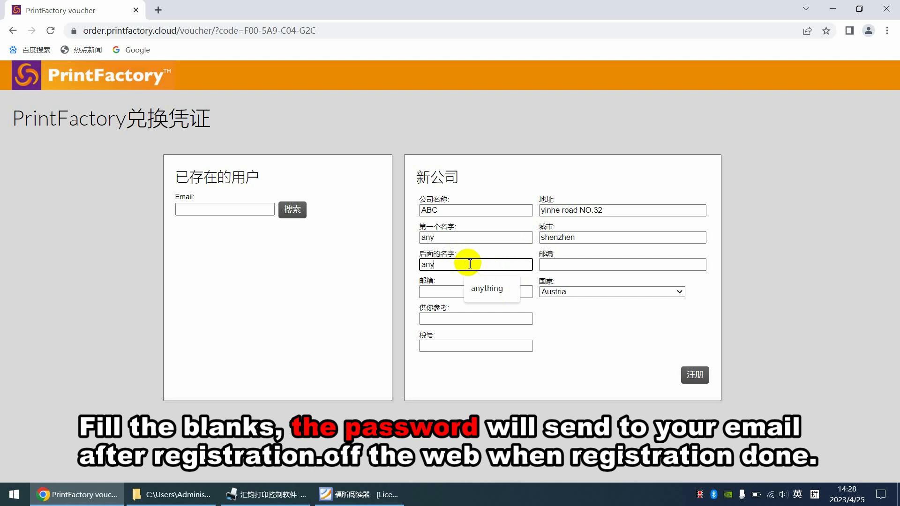
{"action": "left_click", "coordinate": [594, 265]}
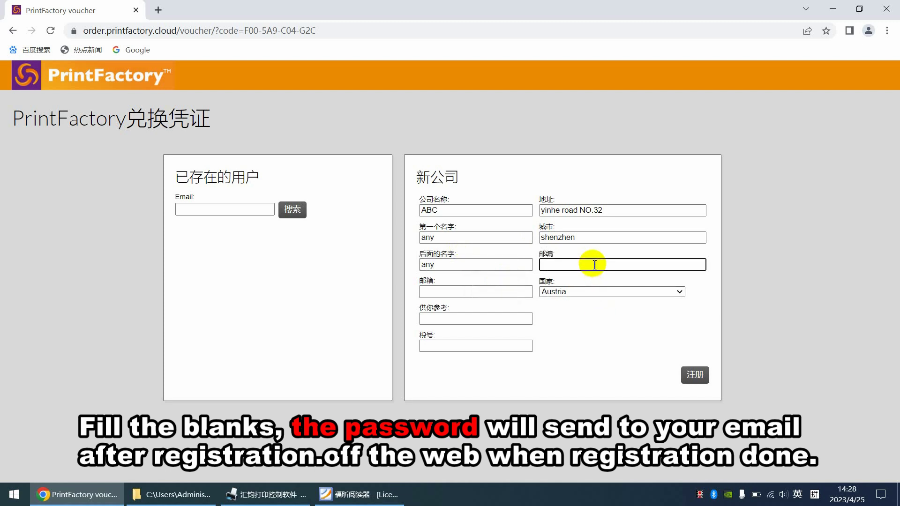
{"action": "type", "text": "5181"}
Step: Set the country to China with 上海市 as province, then move to the e-mail field
{"action": "left_click", "coordinate": [573, 292]}
{"action": "scroll", "coordinate": [633, 208], "scroll_direction": "down", "scroll_amount": 5}
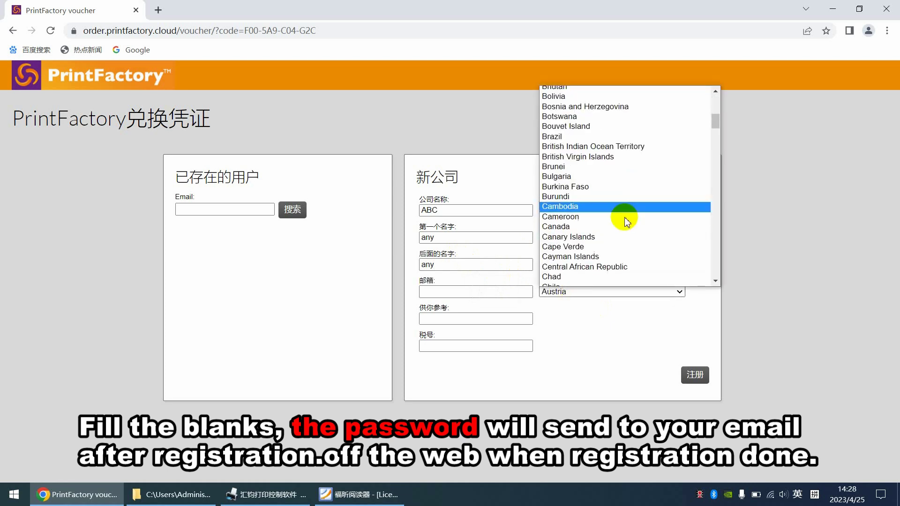
{"action": "scroll", "coordinate": [625, 221], "scroll_direction": "down", "scroll_amount": 4}
{"action": "left_click", "coordinate": [569, 182]}
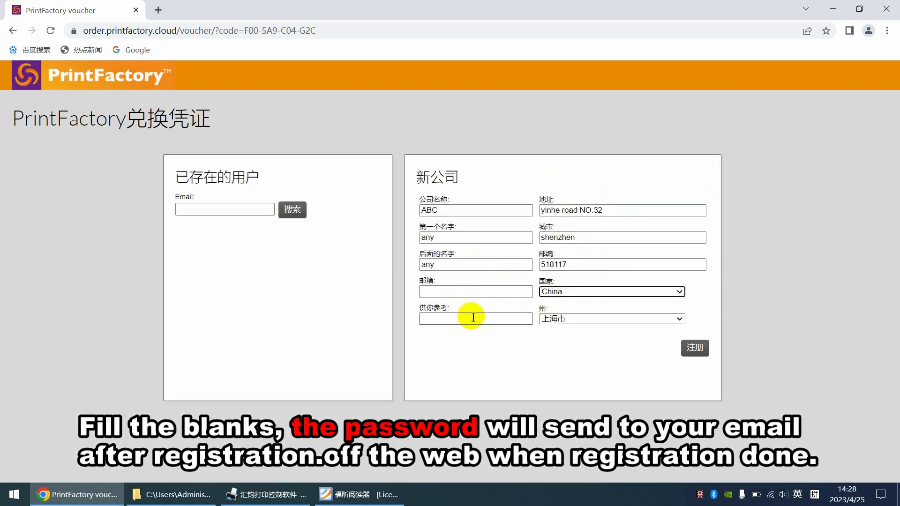
{"action": "left_click", "coordinate": [579, 320]}
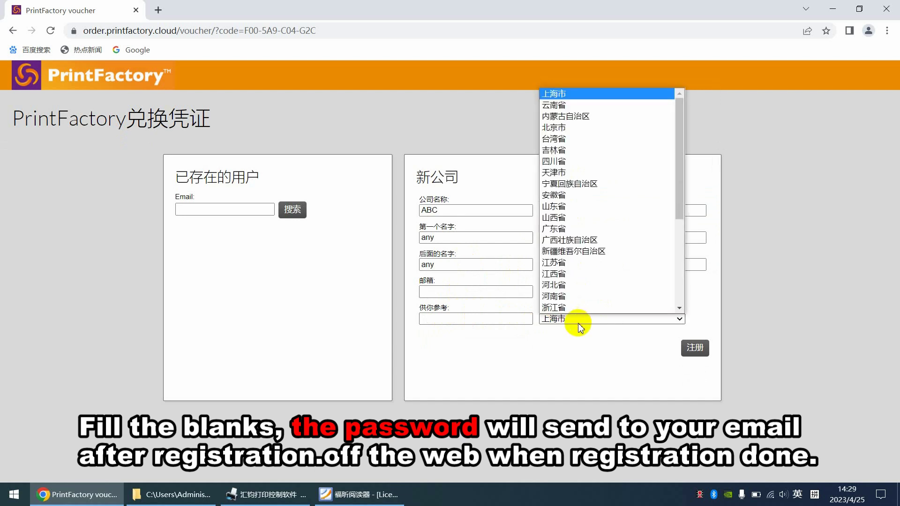
{"action": "left_click", "coordinate": [508, 343]}
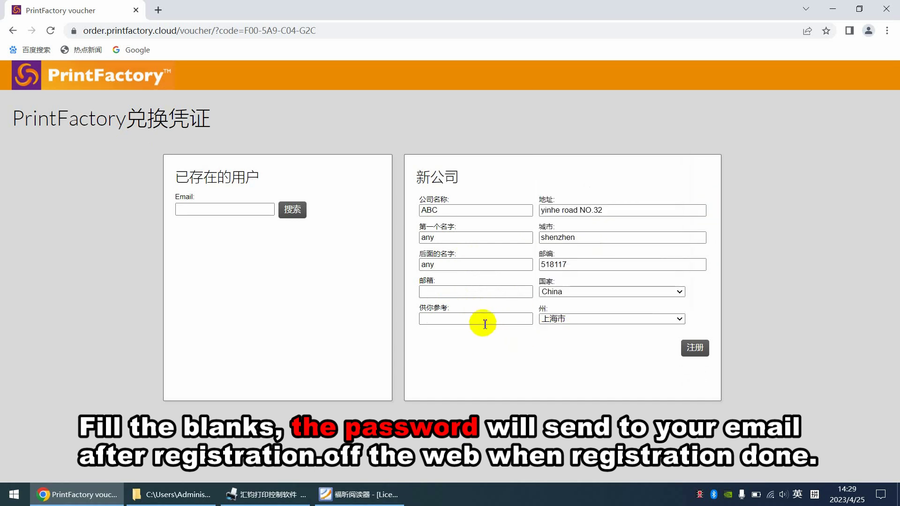
{"action": "left_click", "coordinate": [464, 320]}
{"action": "left_click", "coordinate": [449, 295]}
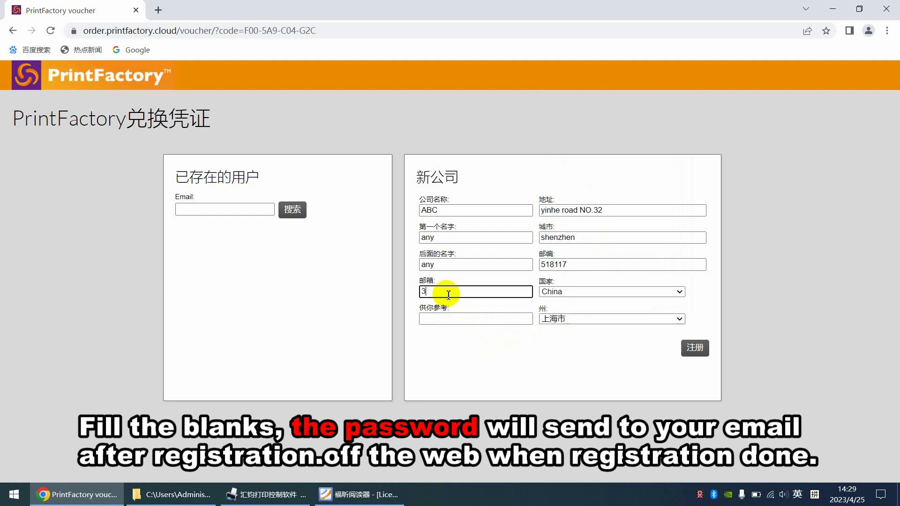
Step: Enter the contact's e-mail address and submit the new-company registration
{"action": "key", "text": "Return"}
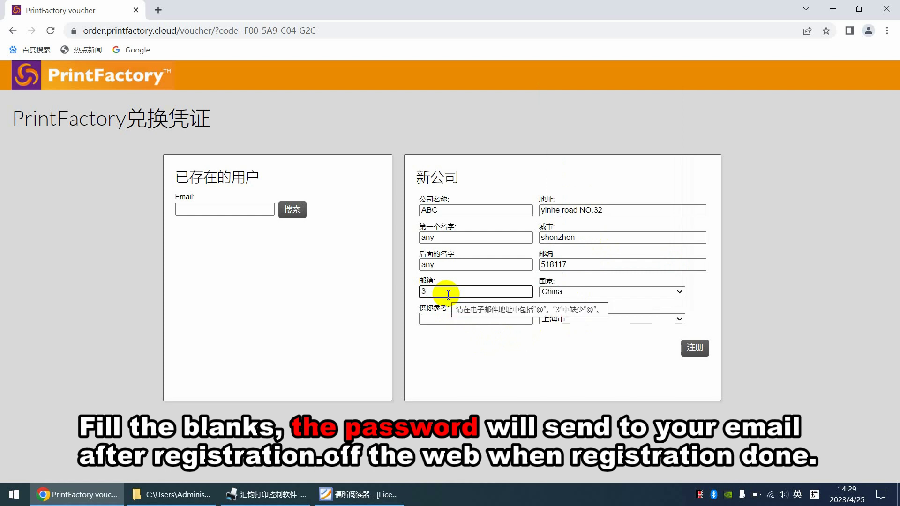
{"action": "key", "text": "Return"}
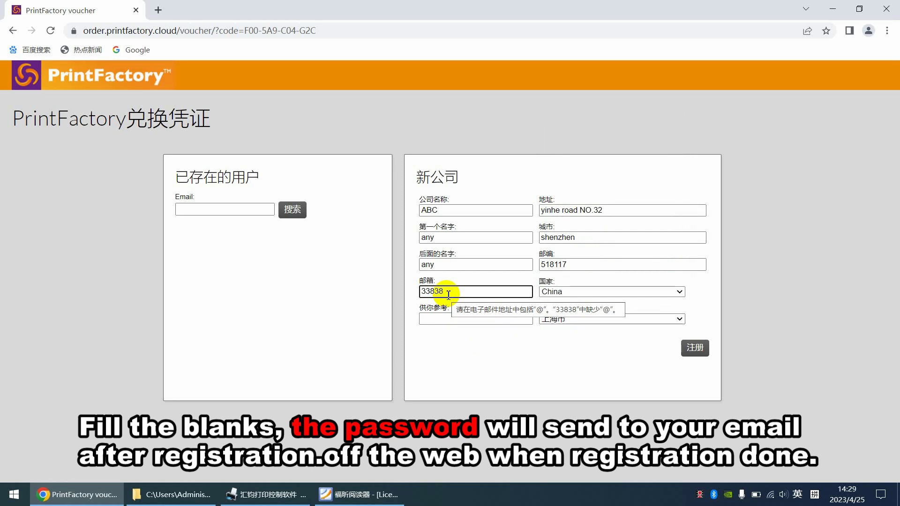
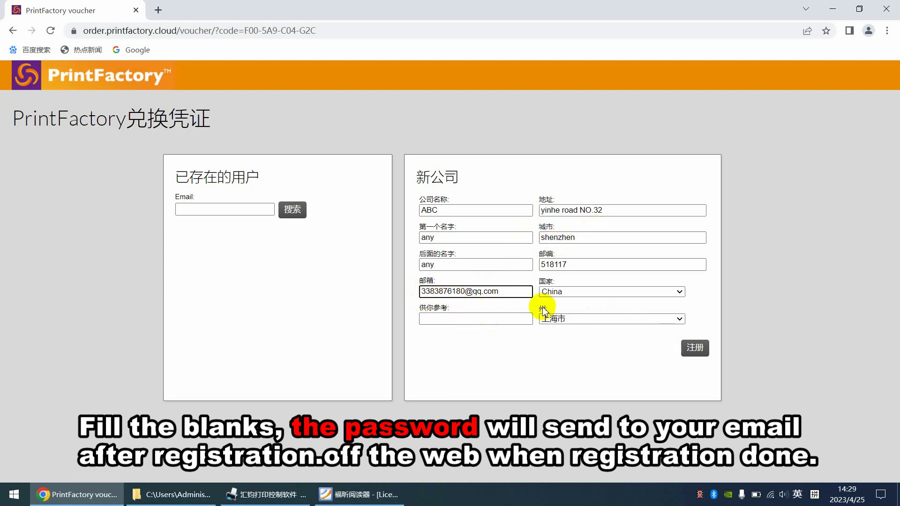
{"action": "left_click", "coordinate": [688, 346]}
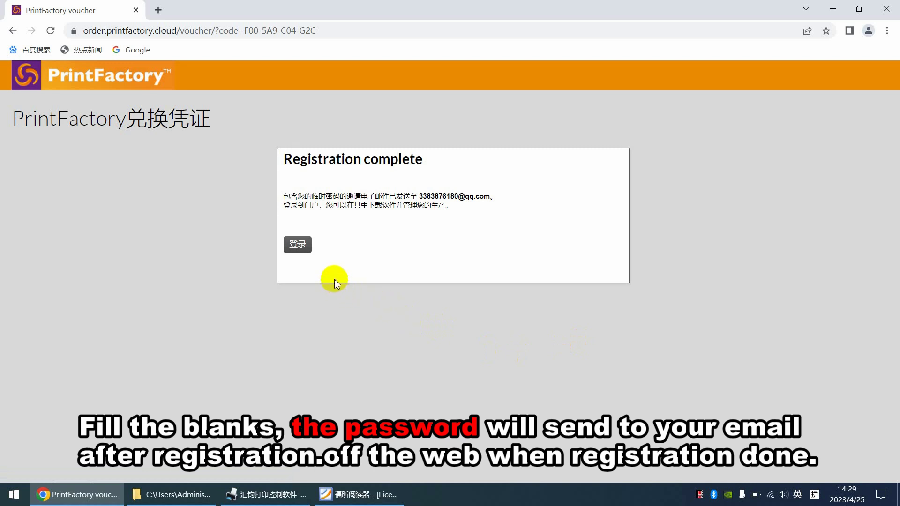
Step: Go to the cloud sign-in and set the activation wizard's Region to Global before logging in
{"action": "left_click", "coordinate": [301, 243]}
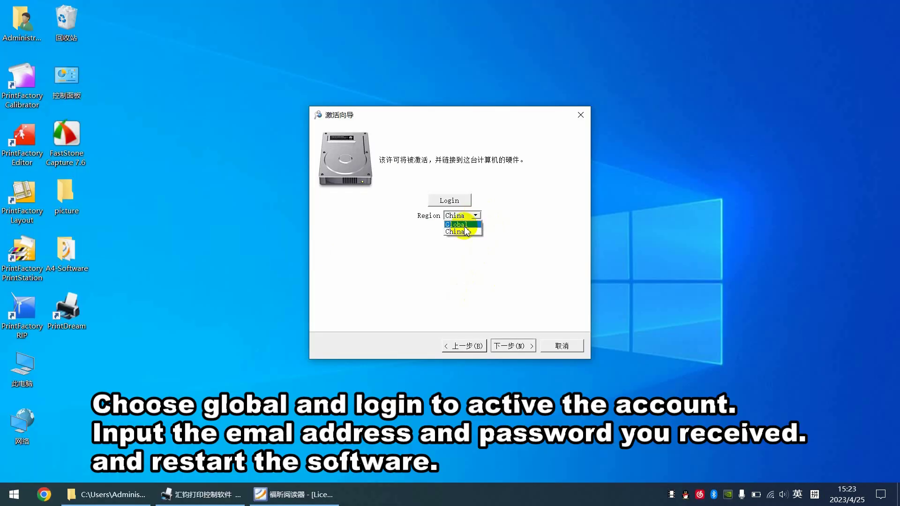
{"action": "left_click", "coordinate": [462, 224]}
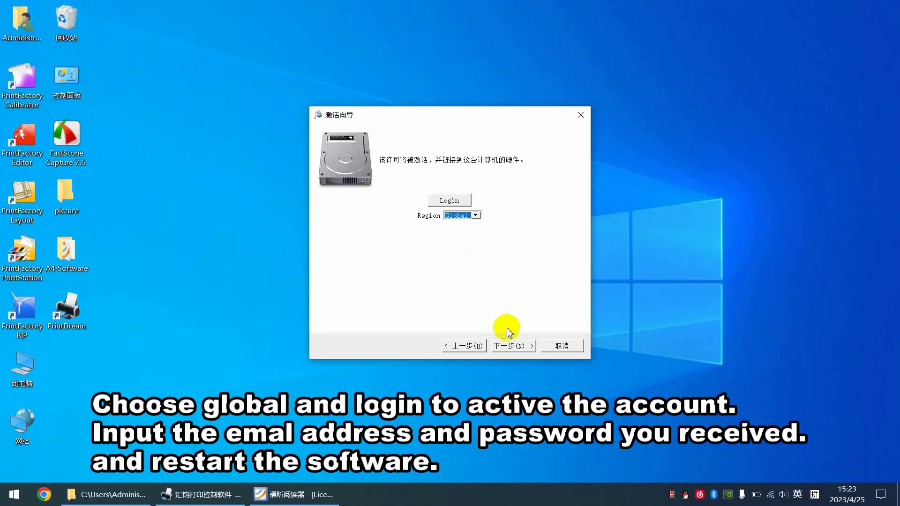
{"action": "left_click", "coordinate": [516, 346]}
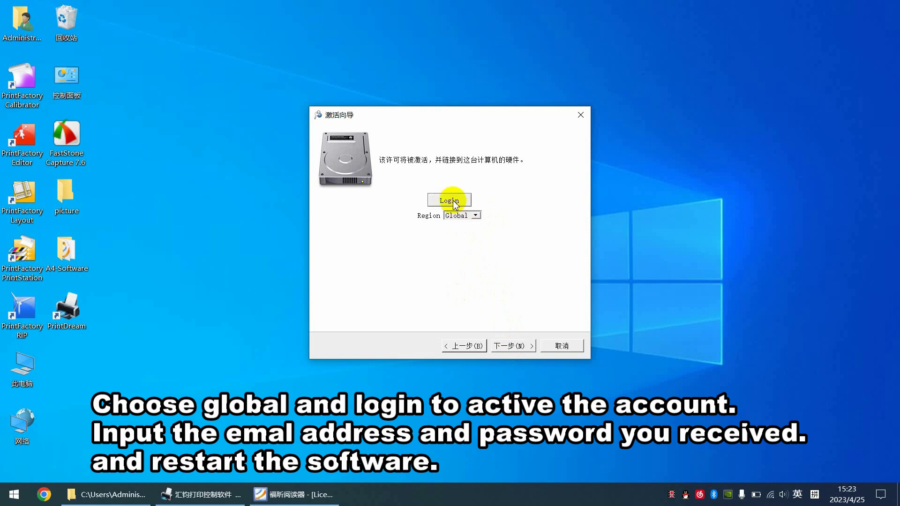
{"action": "left_click", "coordinate": [452, 200]}
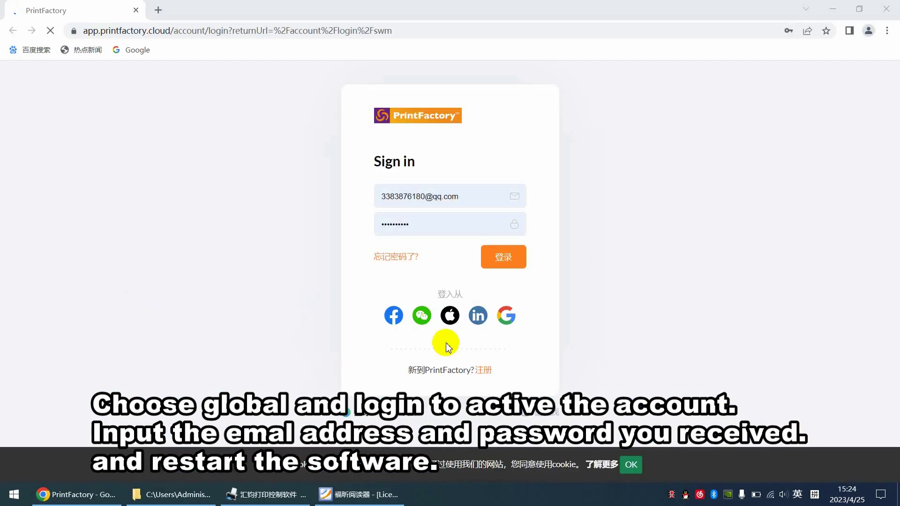
Step: Sign in with the e-mailed account credentials and return to the activation wizard
{"action": "left_click", "coordinate": [508, 256]}
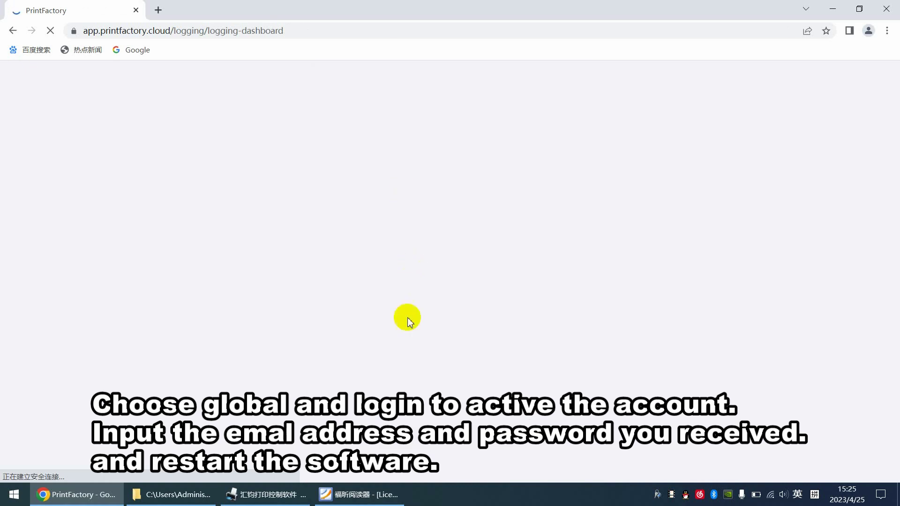
{"action": "left_click", "coordinate": [833, 10]}
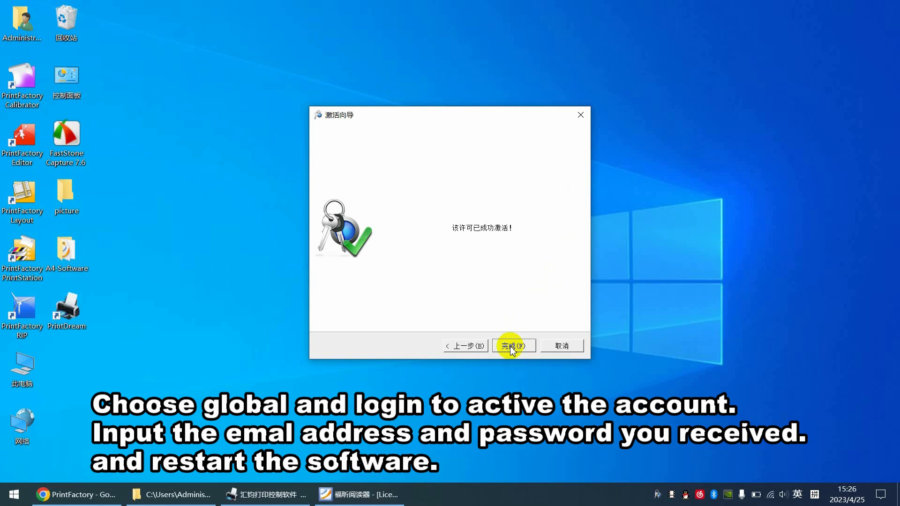
Step: Finish the wizard, confirm QuickColor is licensed until 25 October 2023, and close Software Manager
{"action": "left_click", "coordinate": [510, 346]}
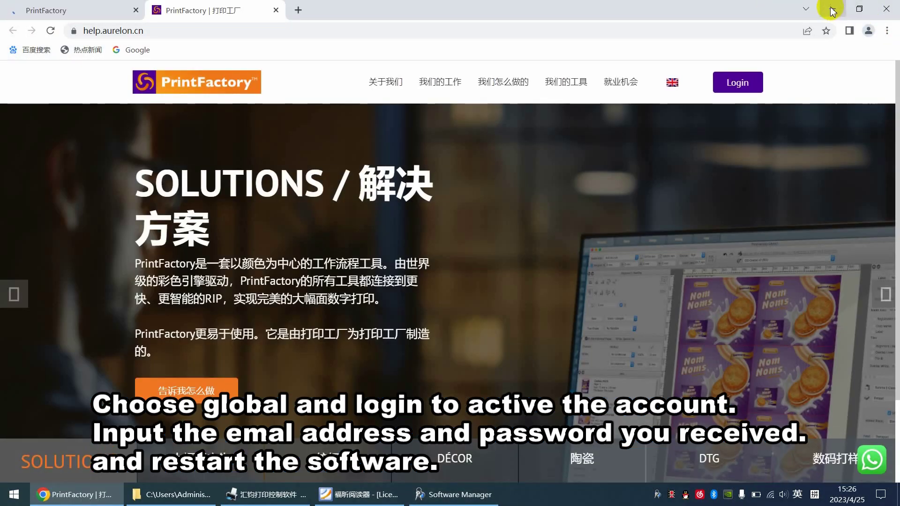
{"action": "left_click", "coordinate": [832, 10]}
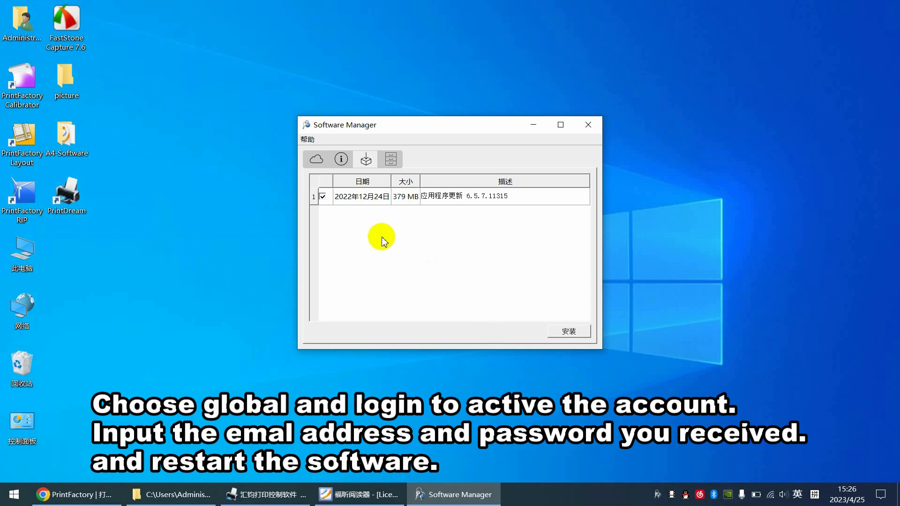
{"action": "left_click", "coordinate": [316, 160]}
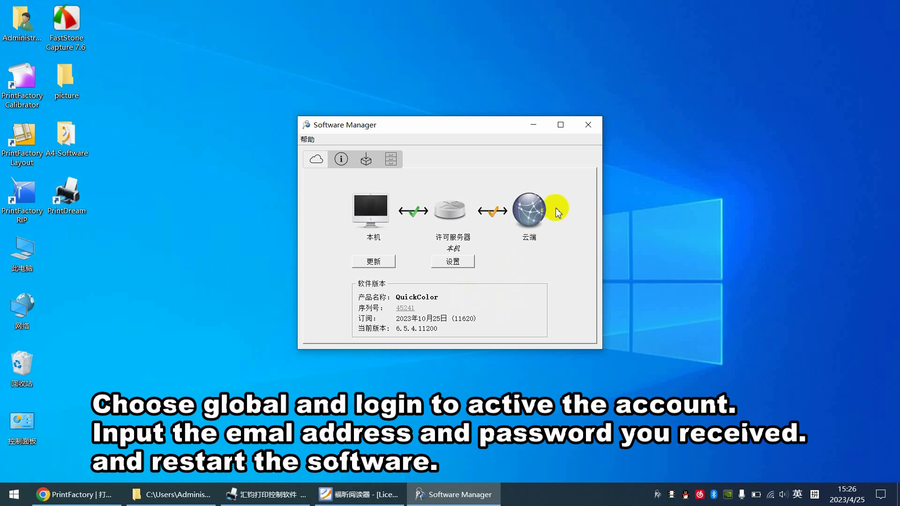
{"action": "left_click", "coordinate": [588, 126]}
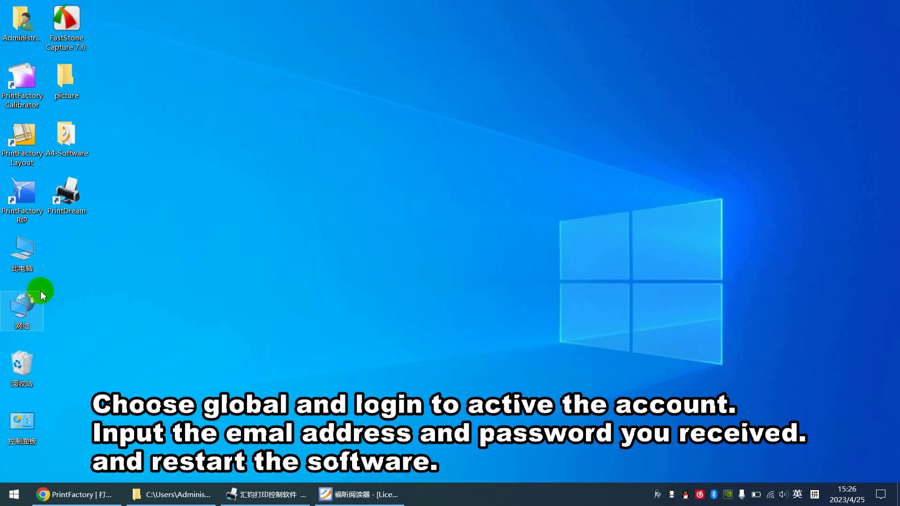
Step: Launch PrintFactory RIP from its desktop shortcut, select the HX Series printer, and open the Edit menu
{"action": "left_click", "coordinate": [46, 220]}
{"action": "left_click_drag", "start_coordinate": [46, 220], "coordinate": [68, 253]}
{"action": "double_click", "coordinate": [66, 196]}
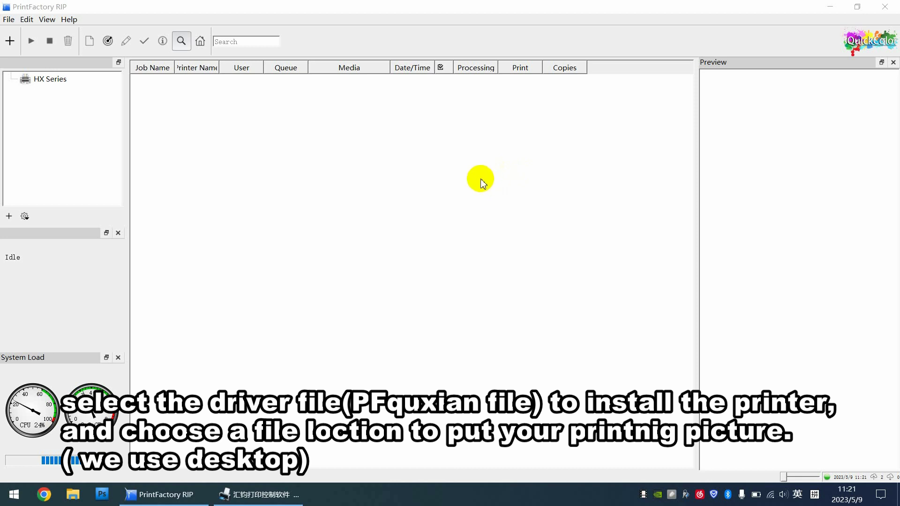
{"action": "left_click", "coordinate": [50, 80]}
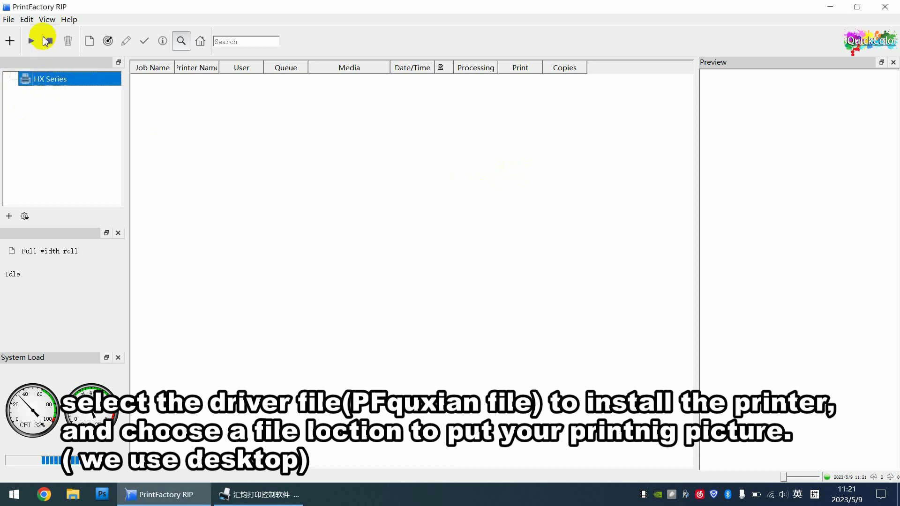
{"action": "left_click", "coordinate": [26, 19]}
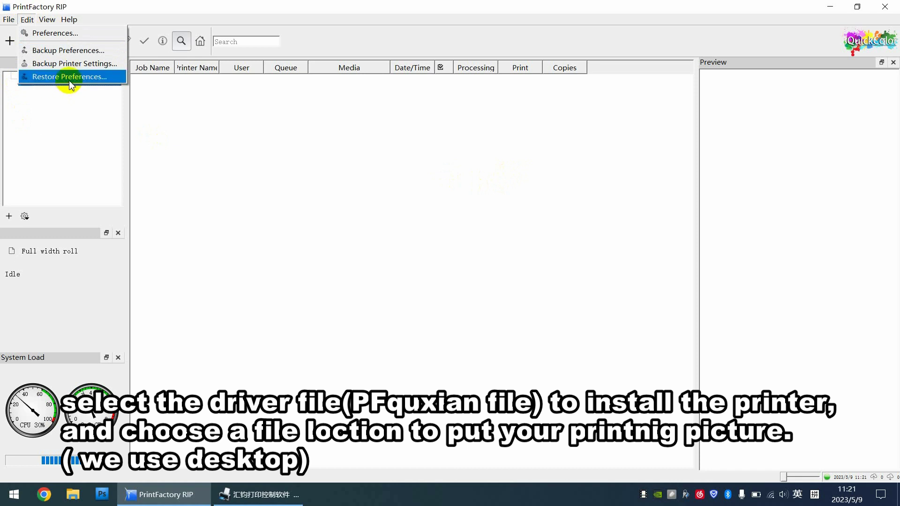
Step: Restore preferences from A4-Software > PFquxian, overwriting resources, and select the new 720x1440 setup
{"action": "left_click", "coordinate": [70, 78]}
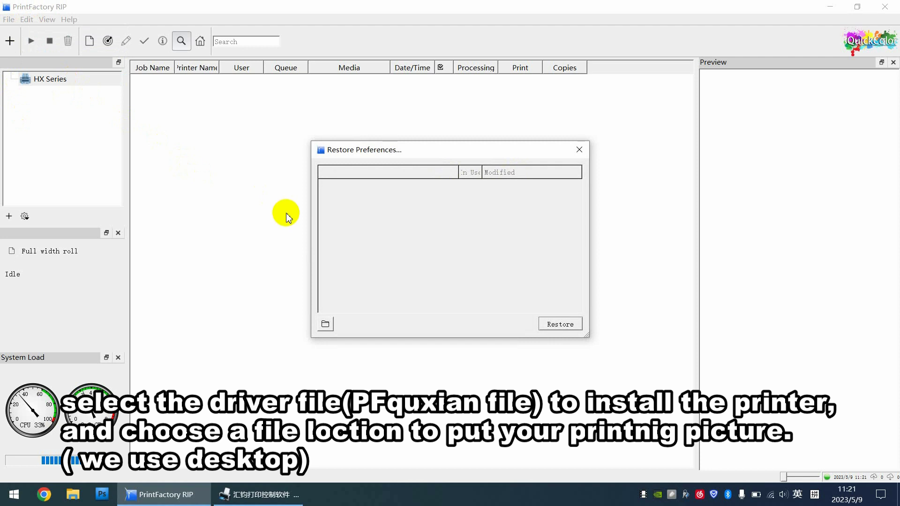
{"action": "left_click", "coordinate": [325, 323]}
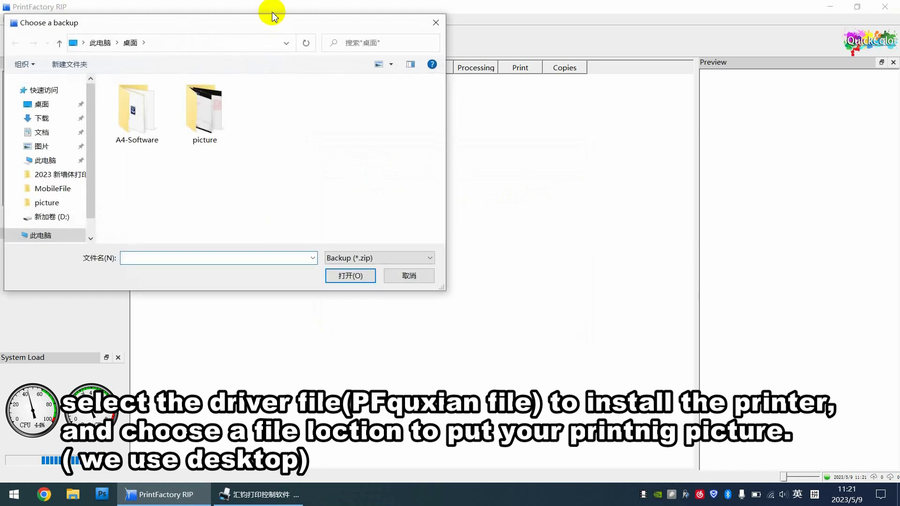
{"action": "left_click_drag", "start_coordinate": [263, 26], "coordinate": [525, 66]}
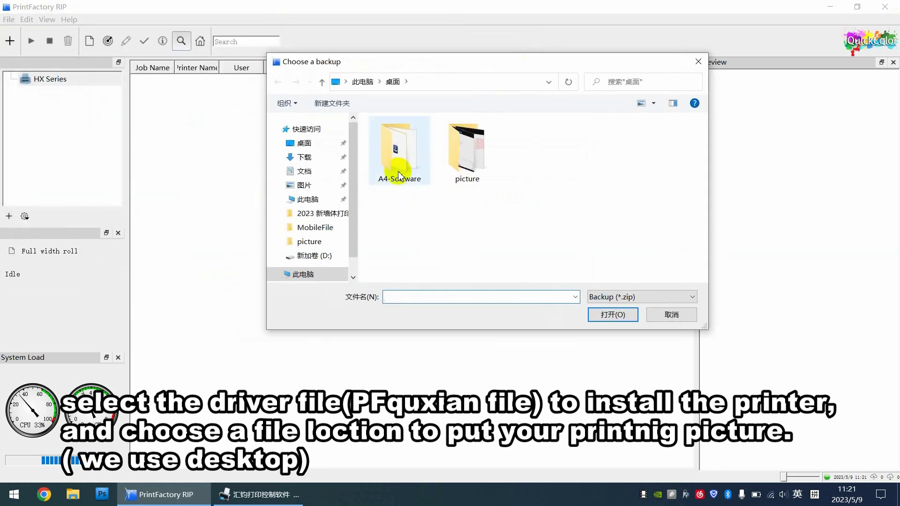
{"action": "double_click", "coordinate": [396, 160]}
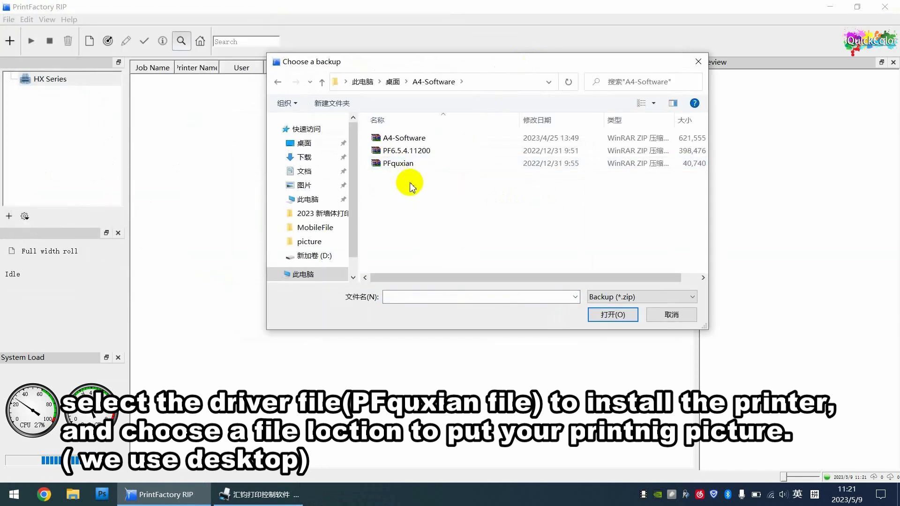
{"action": "left_click", "coordinate": [396, 163]}
{"action": "left_click", "coordinate": [613, 314]}
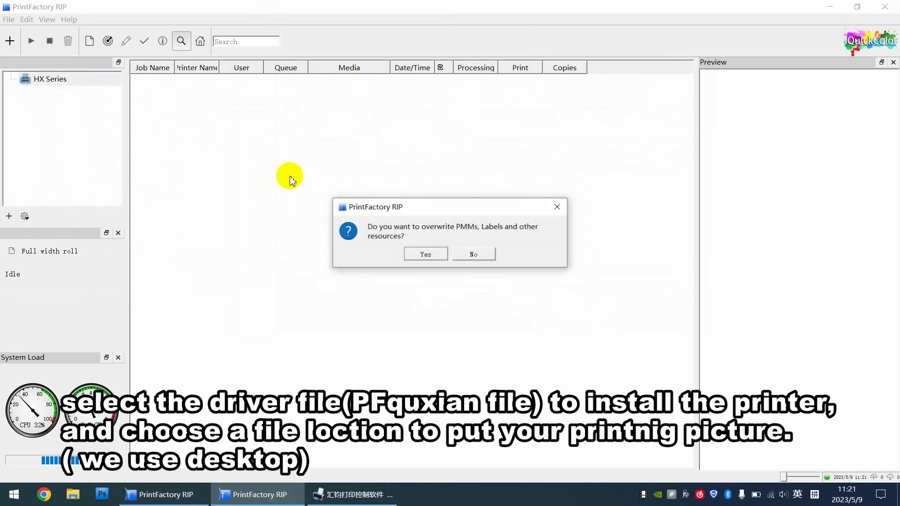
{"action": "left_click", "coordinate": [424, 255]}
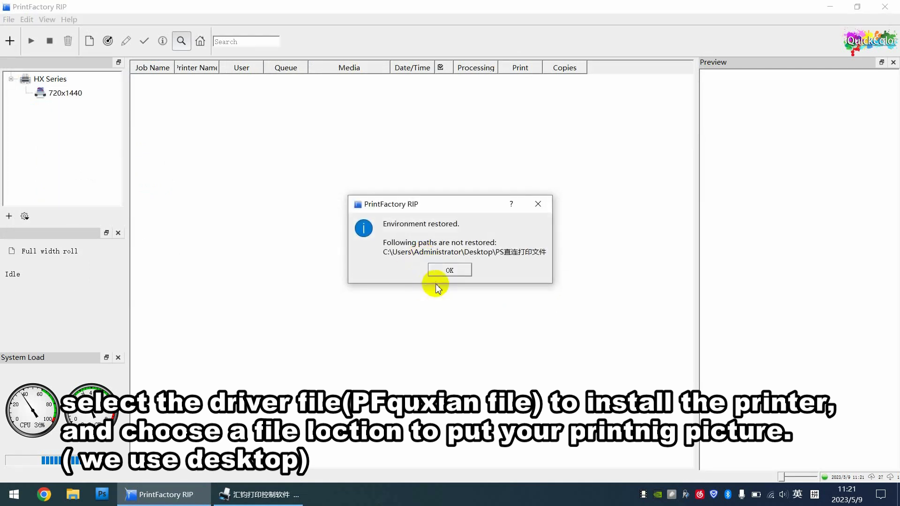
{"action": "left_click", "coordinate": [444, 270]}
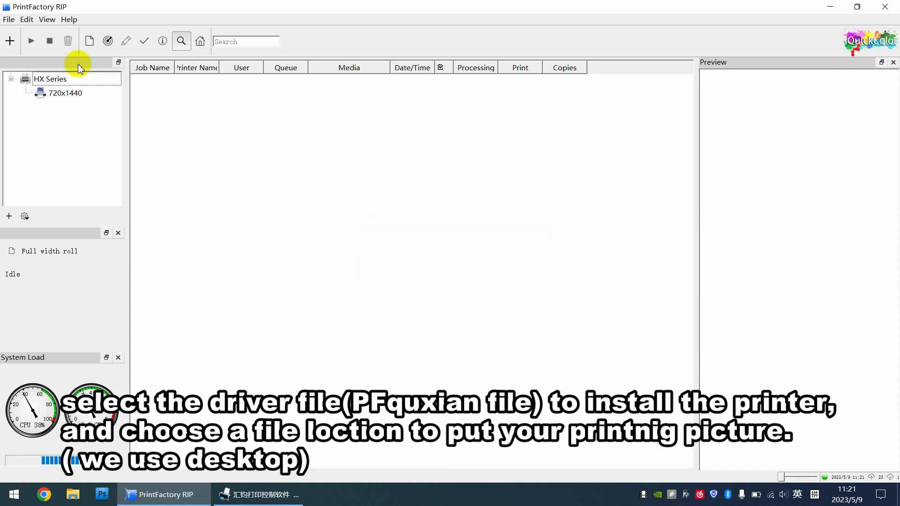
{"action": "left_click", "coordinate": [66, 93]}
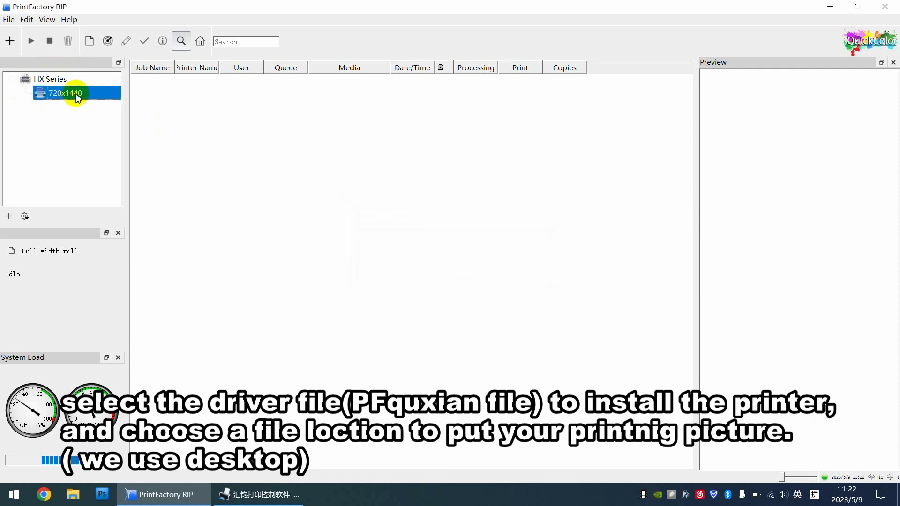
Step: Change the output device connection from TCP/IP to Folder, pointing at the Desktop (桌面)
{"action": "left_click", "coordinate": [6, 21]}
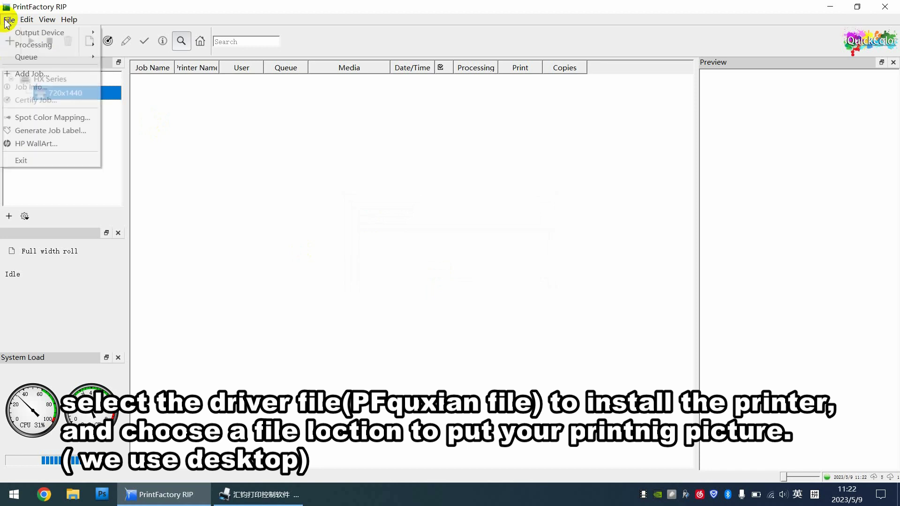
{"action": "mouse_move", "coordinate": [22, 46]}
{"action": "mouse_move", "coordinate": [34, 33]}
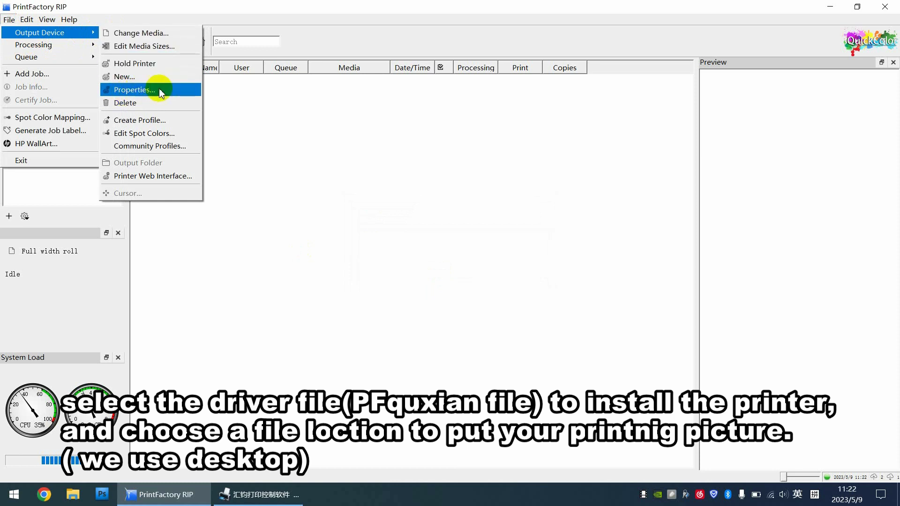
{"action": "left_click", "coordinate": [141, 93]}
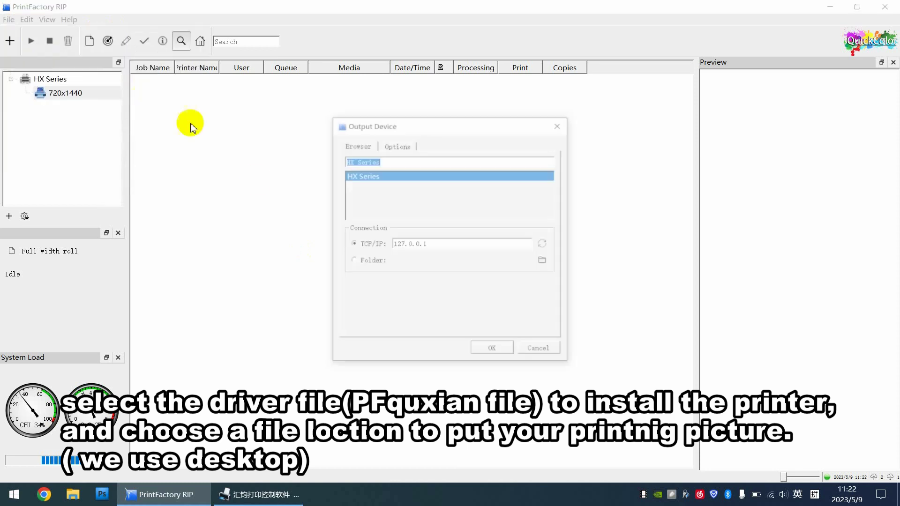
{"action": "left_click", "coordinate": [354, 263]}
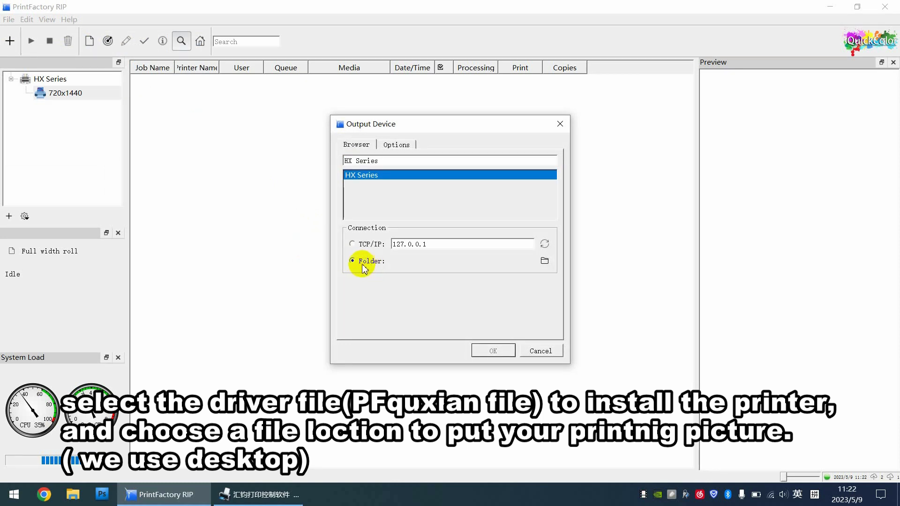
{"action": "left_click", "coordinate": [545, 260]}
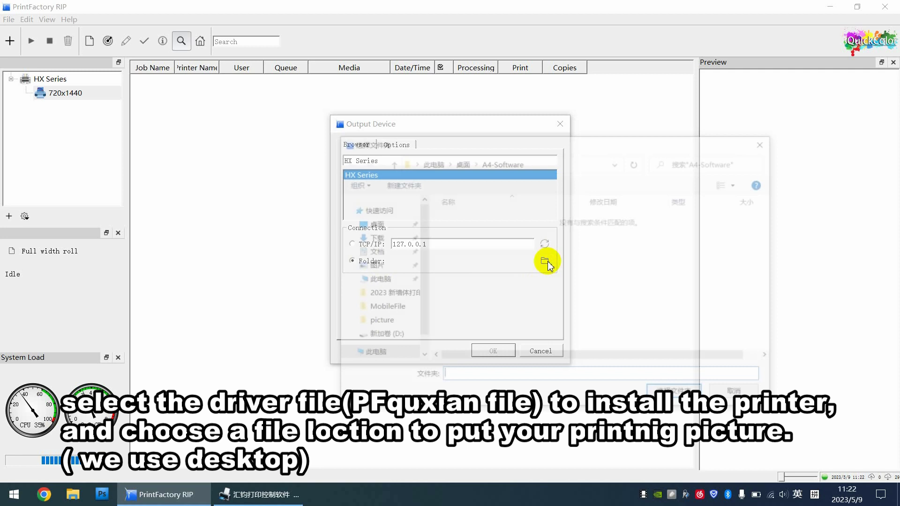
{"action": "left_click", "coordinate": [369, 223]}
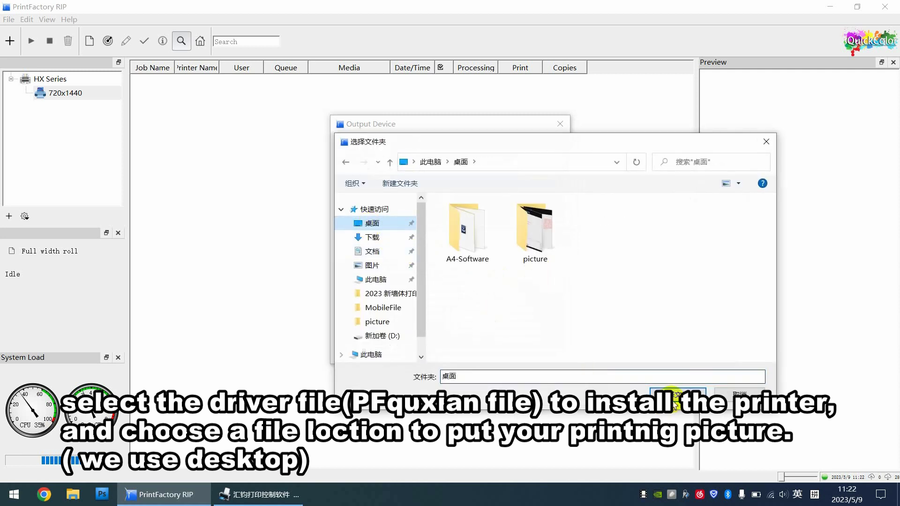
{"action": "left_click", "coordinate": [677, 394]}
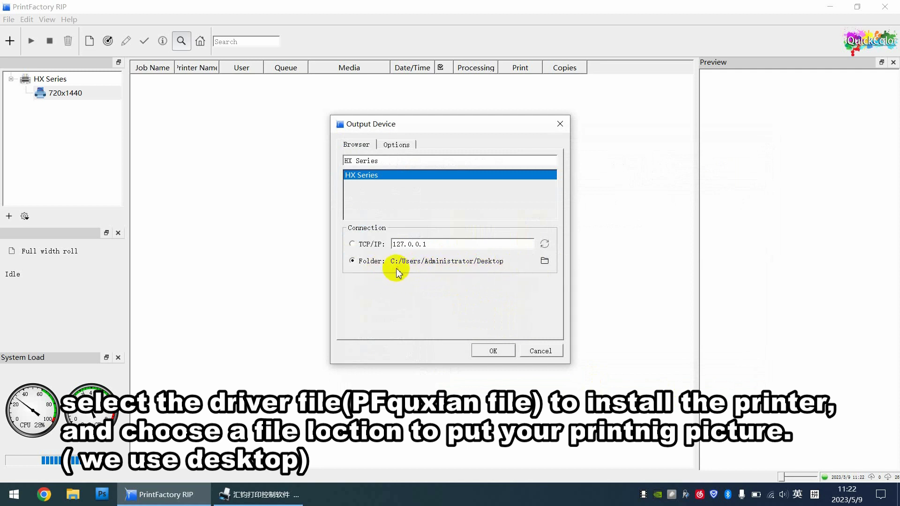
{"action": "left_click", "coordinate": [495, 351]}
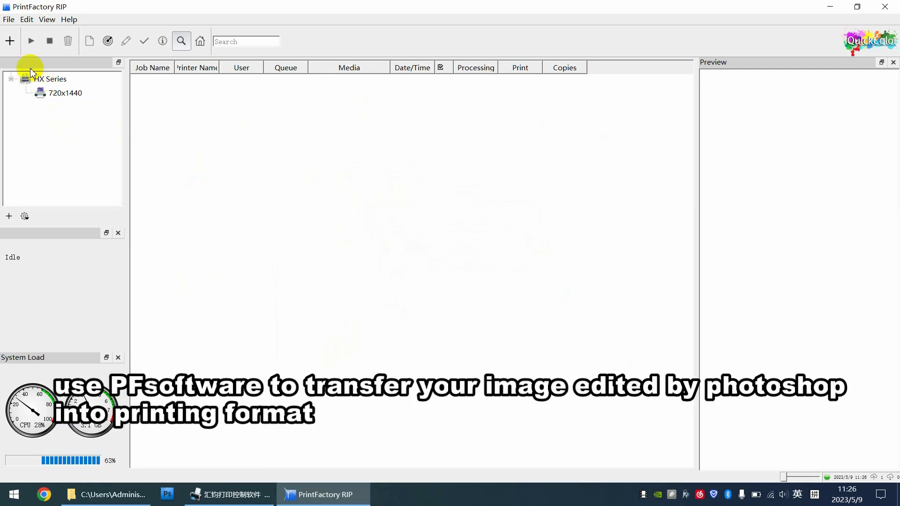
Step: Add the 'round' image as a new job, postponing the update prompt with Later
{"action": "left_click", "coordinate": [9, 42]}
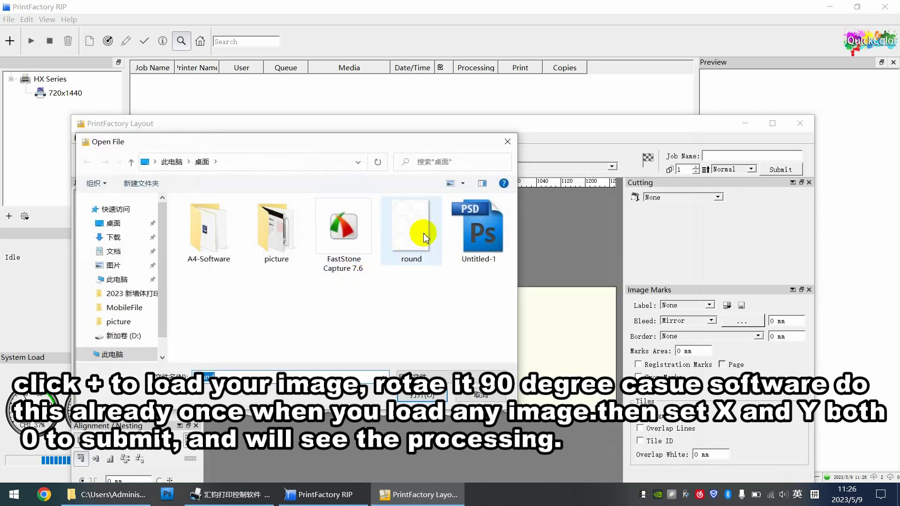
{"action": "left_click", "coordinate": [411, 239]}
{"action": "left_click", "coordinate": [424, 396]}
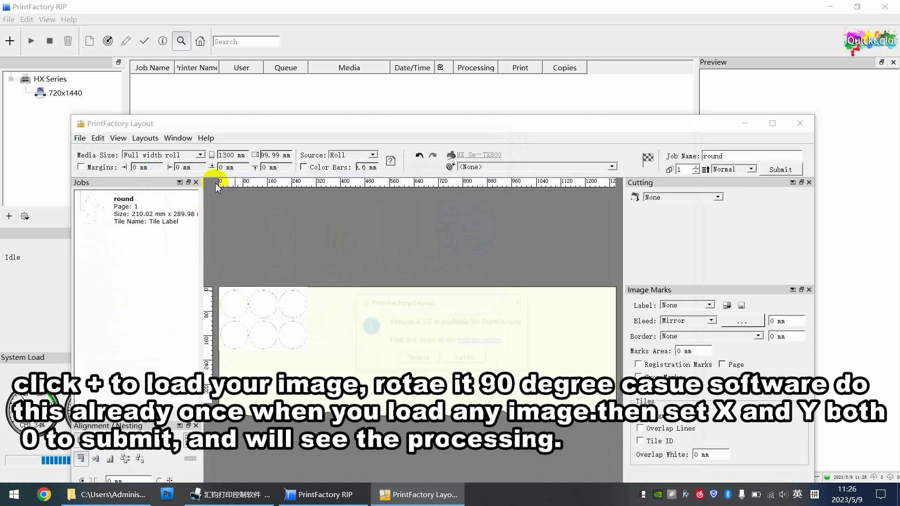
{"action": "left_click", "coordinate": [465, 359]}
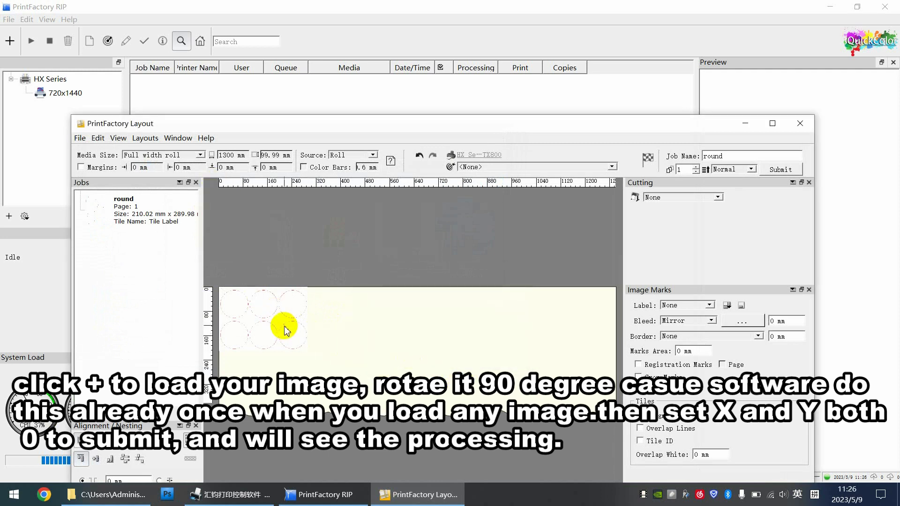
Step: Rotate the round image 90°, position it at X 0 and Y 0, and submit it
{"action": "left_click", "coordinate": [250, 288]}
{"action": "left_click", "coordinate": [255, 156]}
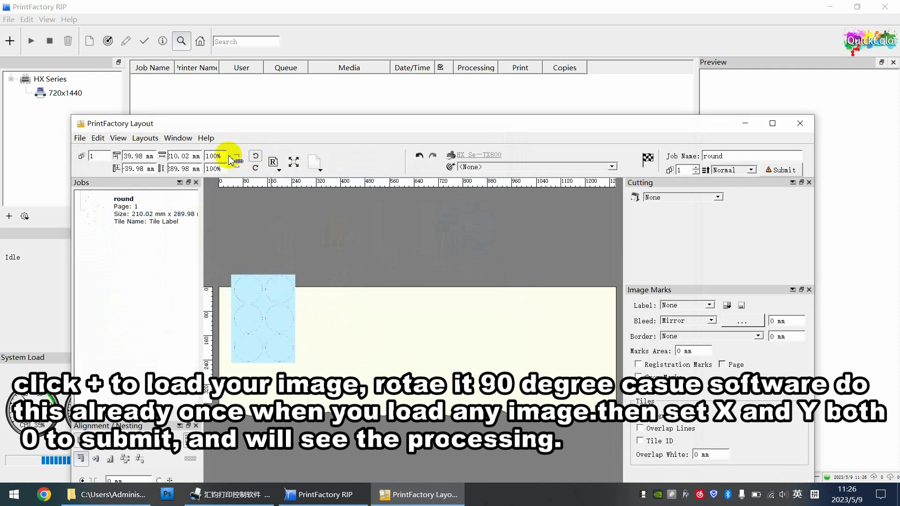
{"action": "type", "text": "0"}
{"action": "left_click", "coordinate": [140, 168]}
{"action": "type", "text": "0"}
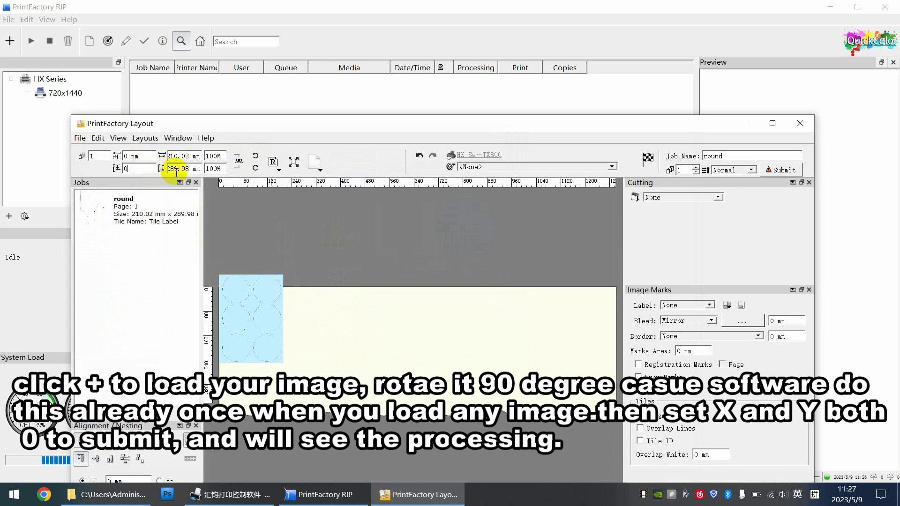
{"action": "key", "text": "Return"}
{"action": "left_click", "coordinate": [791, 170]}
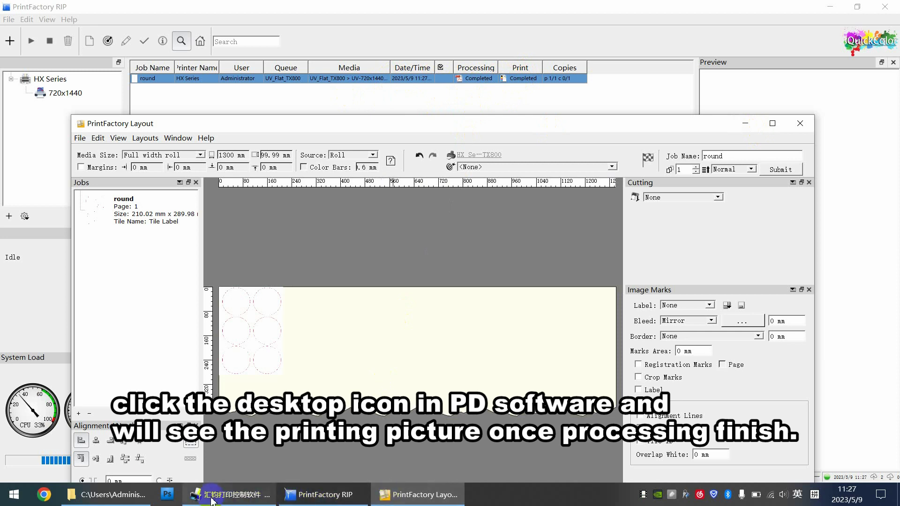
Step: Bring up 汇钧打印控制软件, list the Desktop folder, and select the processed round.prt file
{"action": "left_click", "coordinate": [230, 494]}
{"action": "left_click", "coordinate": [305, 272]}
{"action": "left_click", "coordinate": [64, 65]}
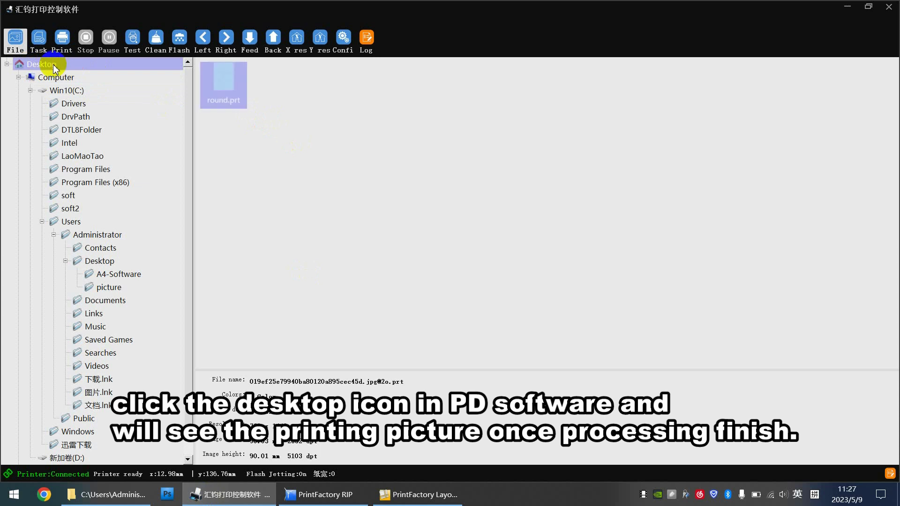
{"action": "left_click", "coordinate": [232, 103]}
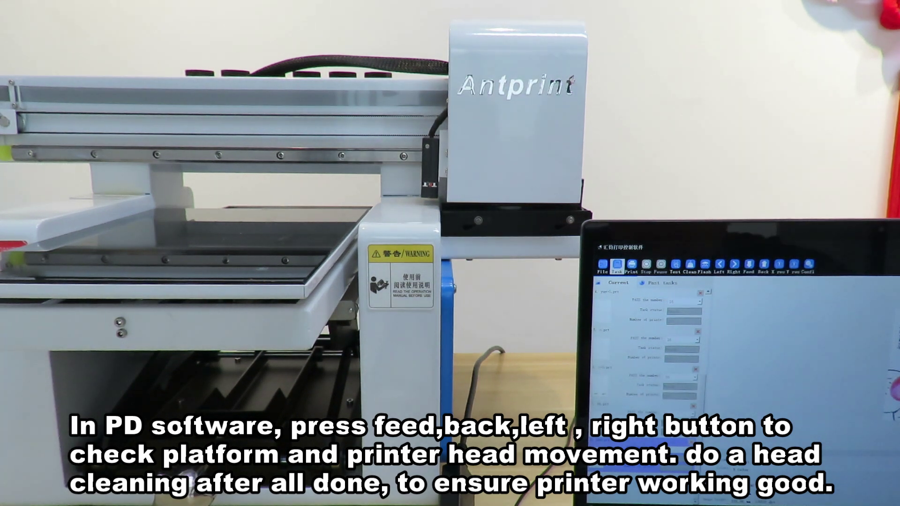
Step: Feed the Antprint platform forward twice, then move the print head right to test travel
{"action": "left_click", "coordinate": [749, 265]}
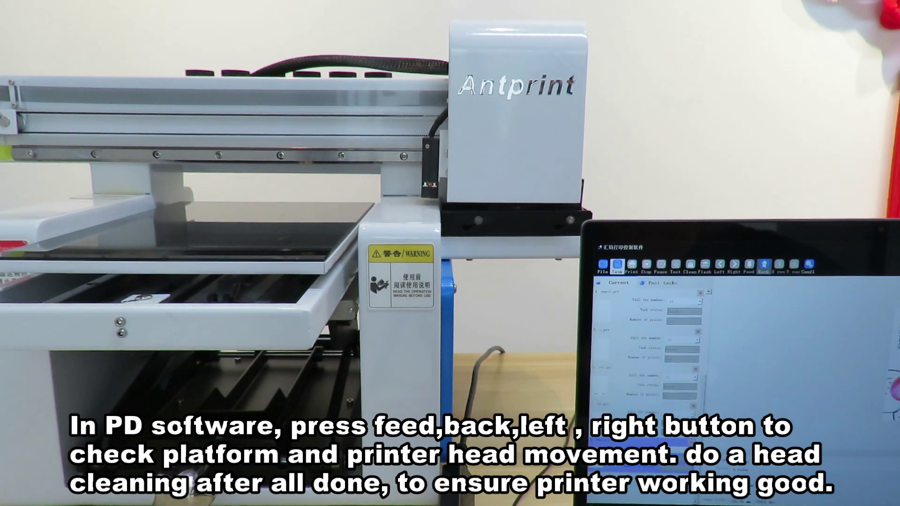
{"action": "left_click", "coordinate": [748, 265]}
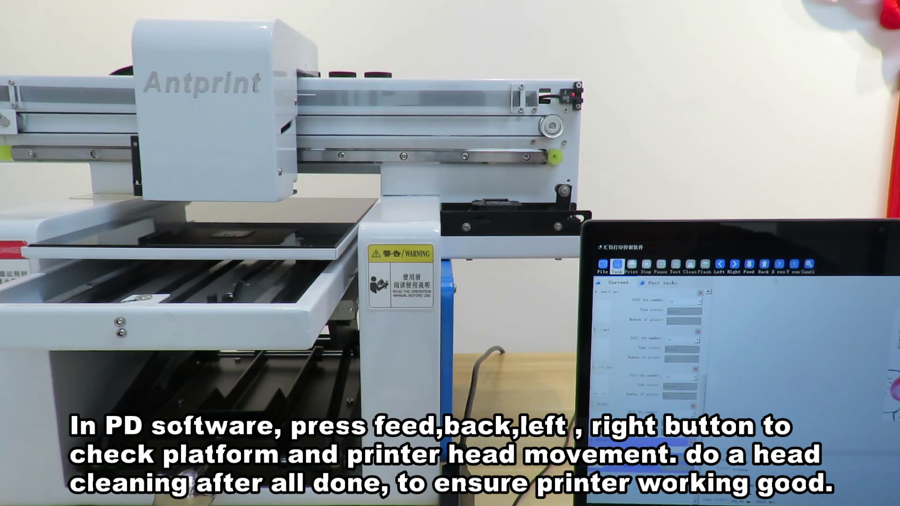
{"action": "left_click", "coordinate": [778, 265]}
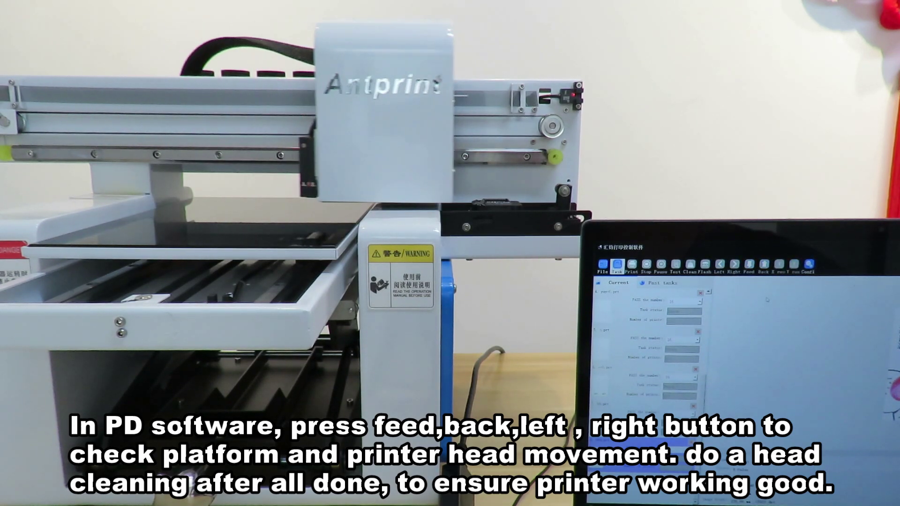